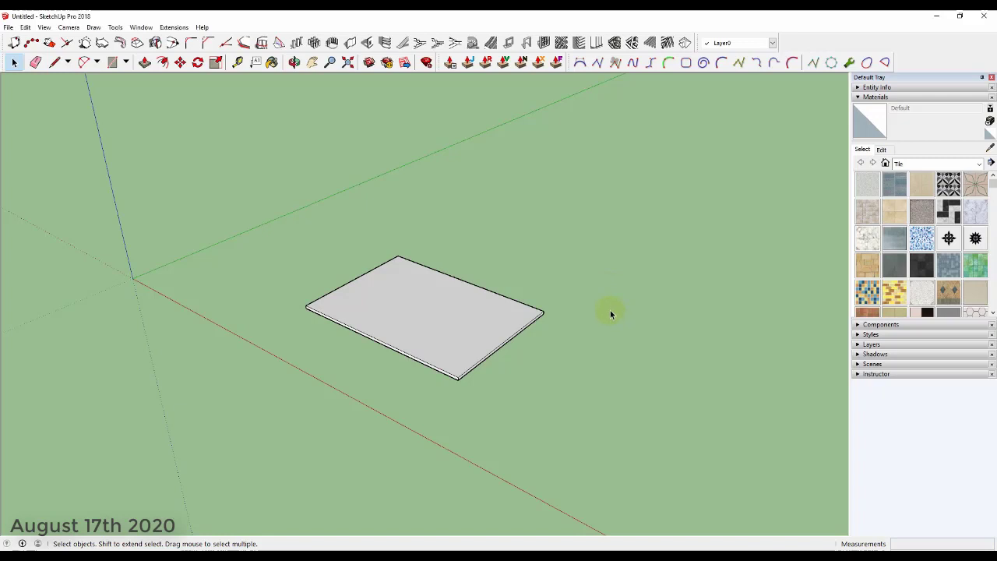
# Orbit around the grey slab until it sits more centrally from a new angle.
pyautogui.moveTo(462, 382)
pyautogui.mouseDown(button='middle')
pyautogui.moveTo(436, 341)
pyautogui.moveTo(446, 314)
pyautogui.mouseUp(button='middle')
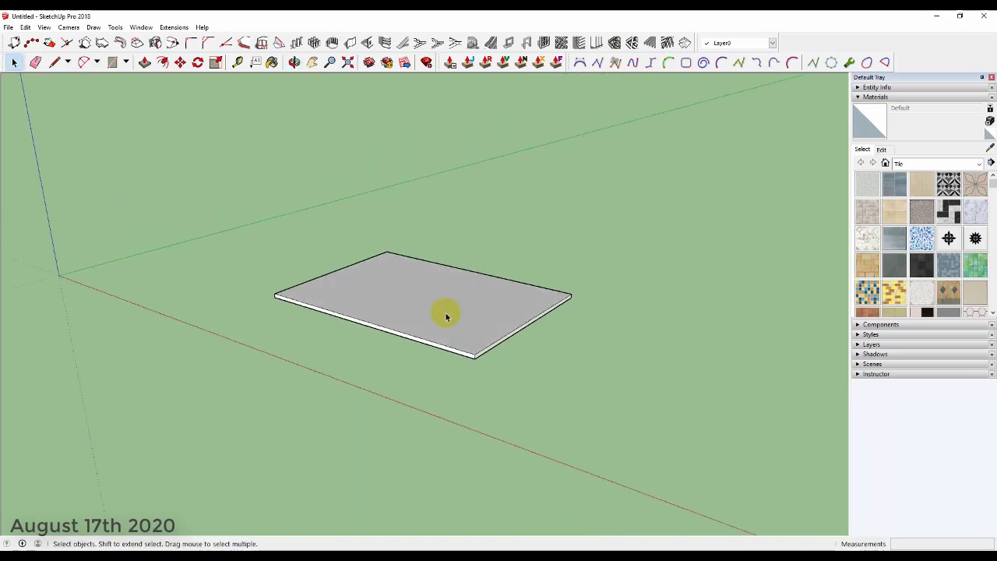
pyautogui.click(446, 315)
pyautogui.click(473, 247)
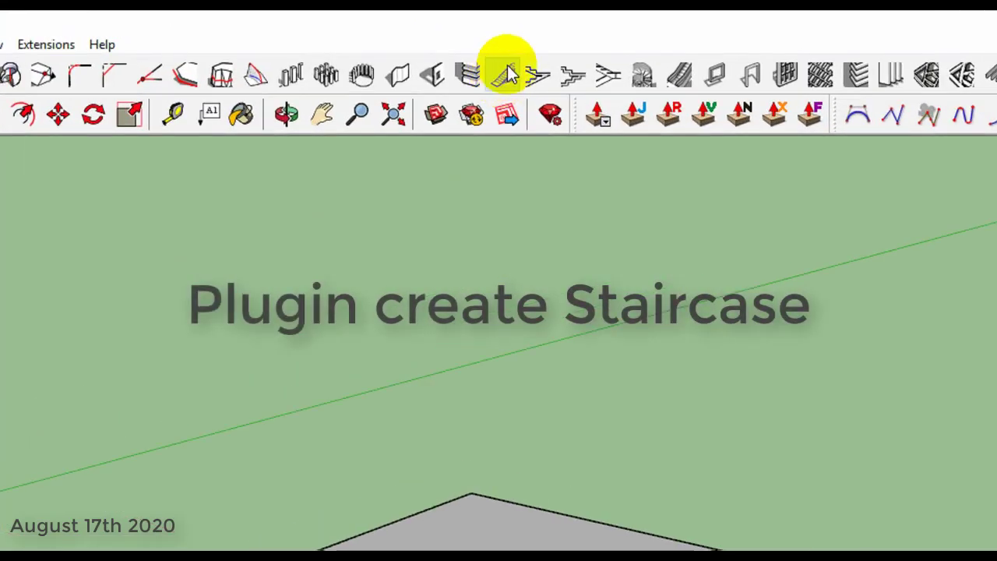
# Open and close the 1001bit staircase builder, then bring up the extension commands list.
pyautogui.click(496, 70)
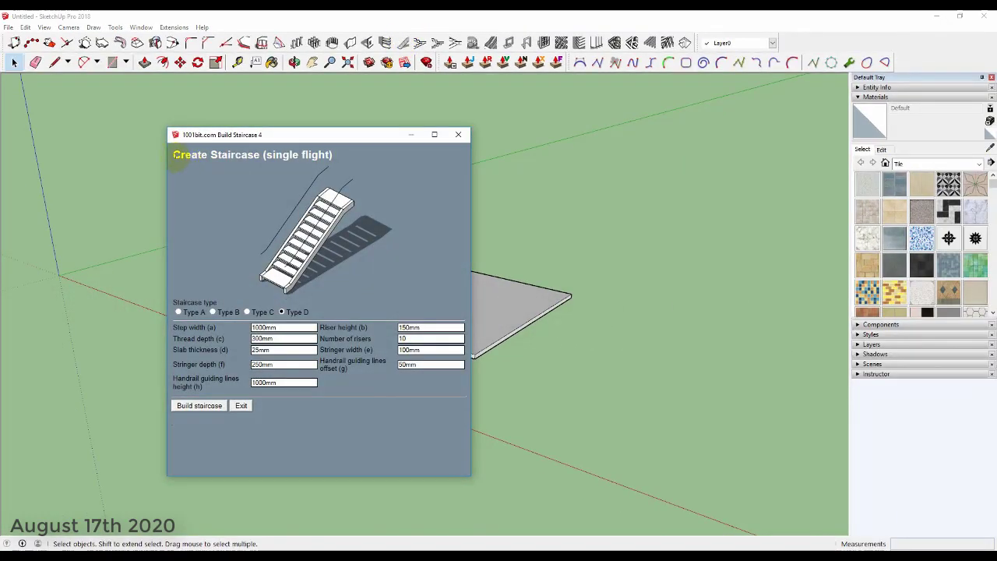
pyautogui.moveTo(173, 155); pyautogui.dragTo(335, 148)
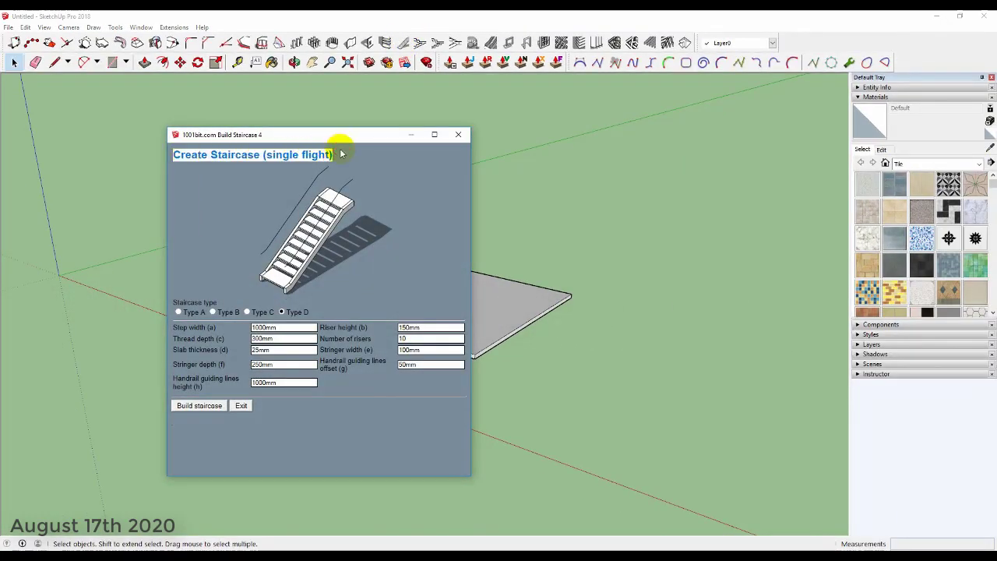
pyautogui.click(460, 136)
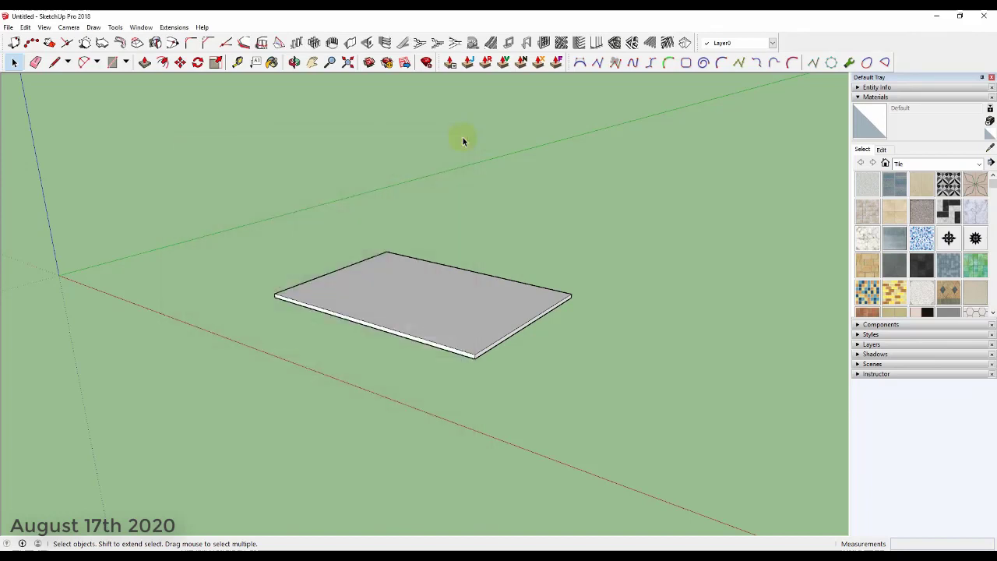
pyautogui.click(181, 27)
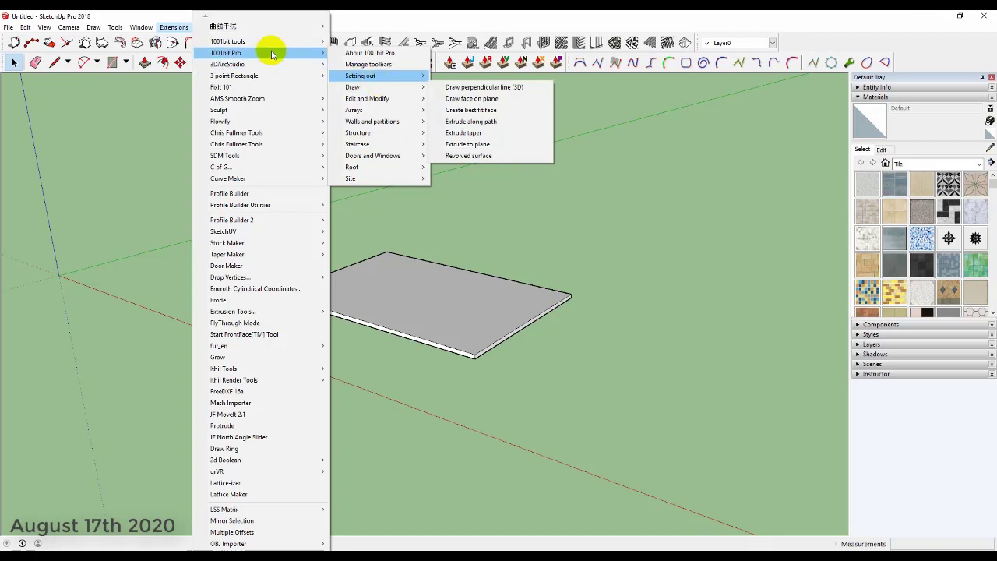
pyautogui.moveTo(74, 72)
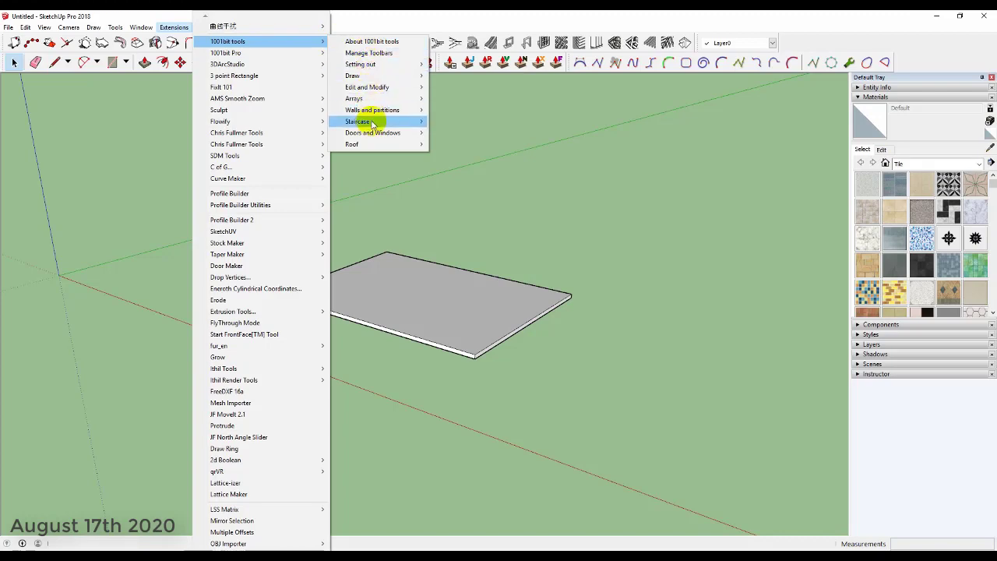
pyautogui.moveTo(207, 232)
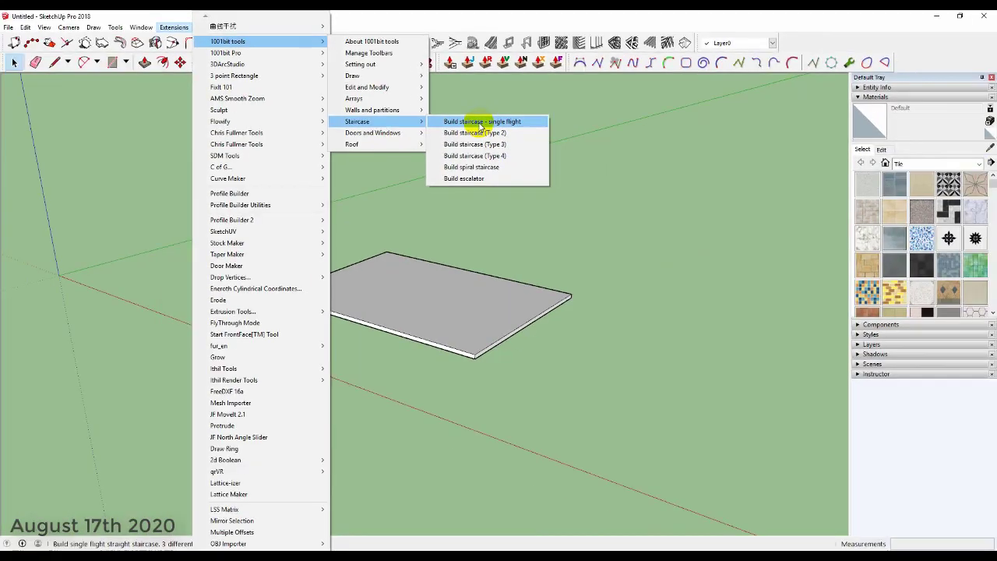
# Reopen the single-flight builder (Type D, 10 risers of 150mm, 1000mm wide) and move it up-right.
pyautogui.click(450, 235)
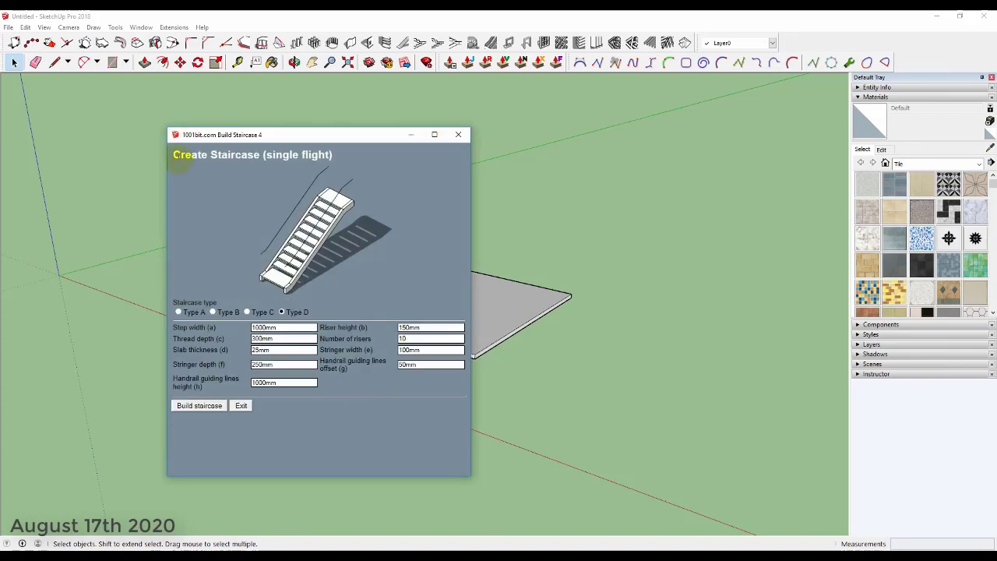
pyautogui.moveTo(175, 155); pyautogui.dragTo(343, 155)
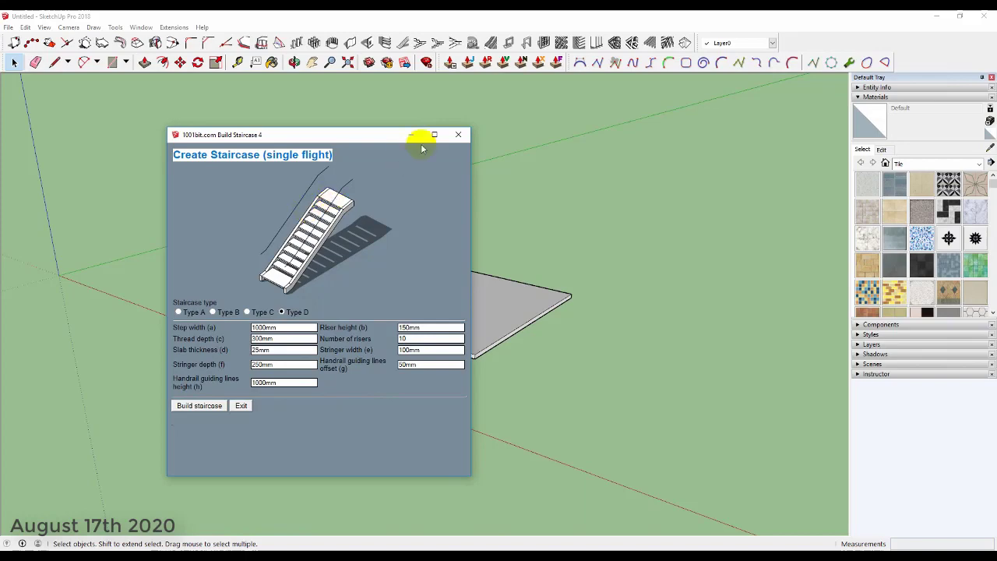
pyautogui.click(458, 134)
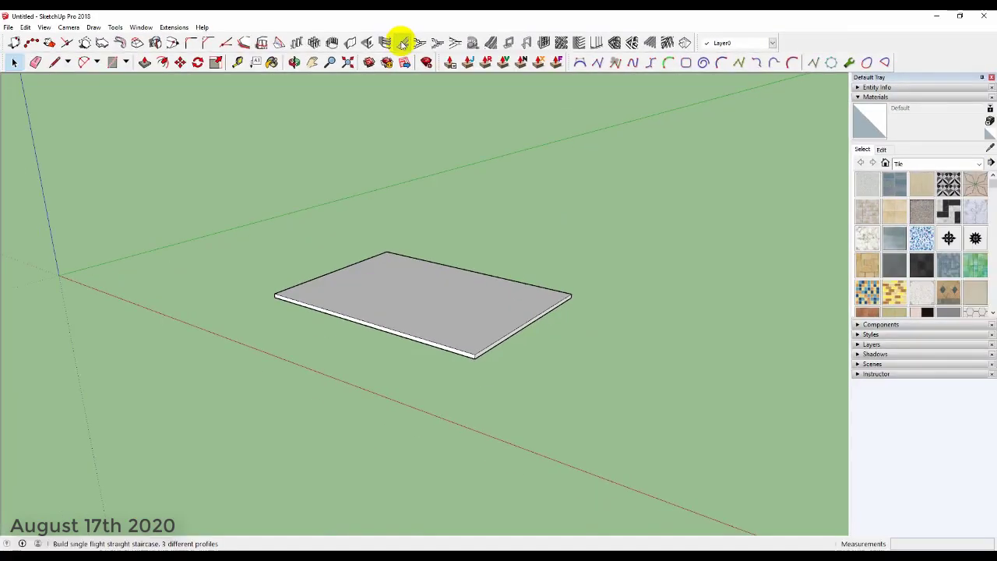
pyautogui.click(402, 43)
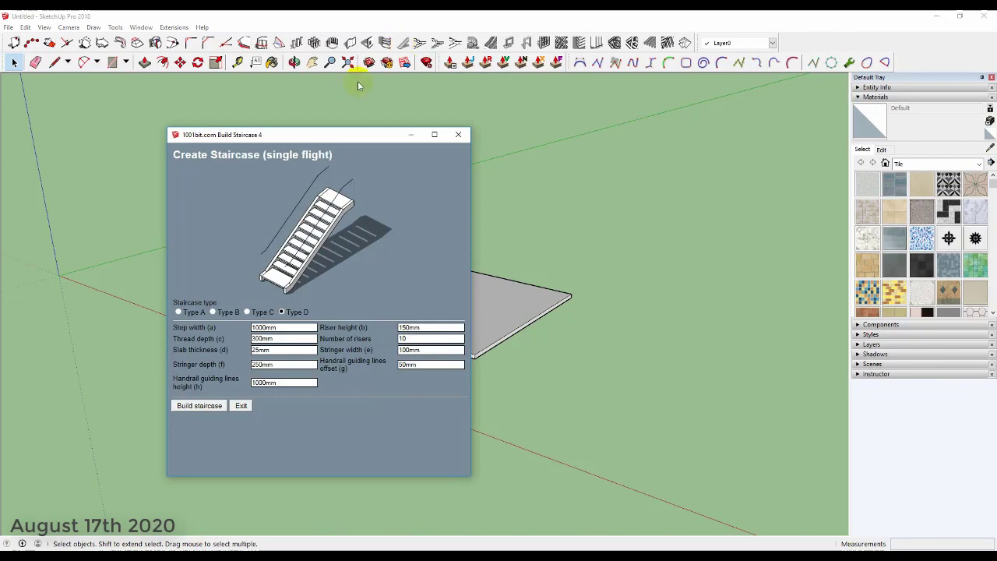
pyautogui.moveTo(322, 136)
pyautogui.mouseDown()
pyautogui.moveTo(341, 89)
pyautogui.moveTo(389, 93)
pyautogui.moveTo(398, 104)
pyautogui.mouseUp()
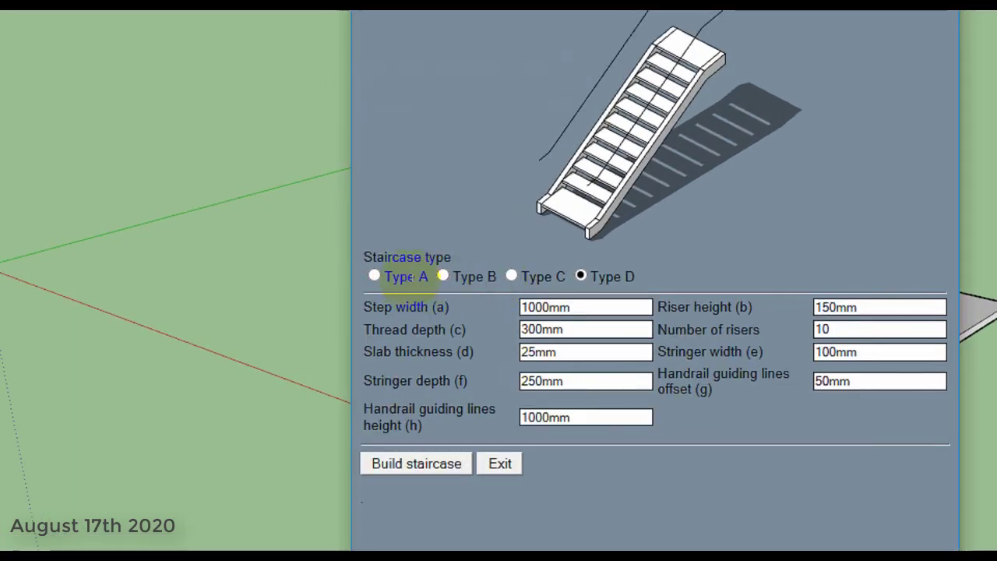
# Preview staircase Types A, B, C and D, then settle on the solid Type A.
pyautogui.click(378, 277)
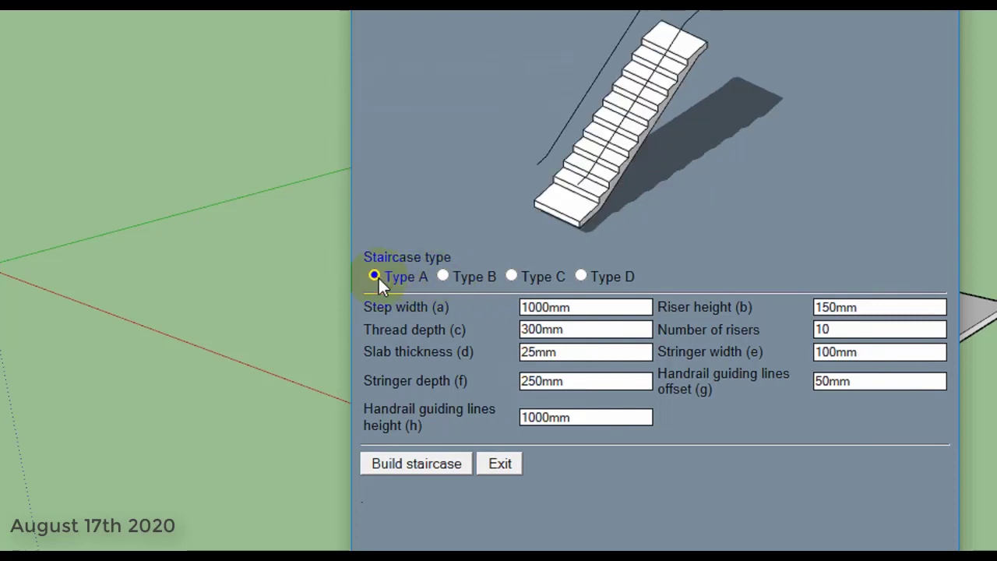
pyautogui.click(443, 277)
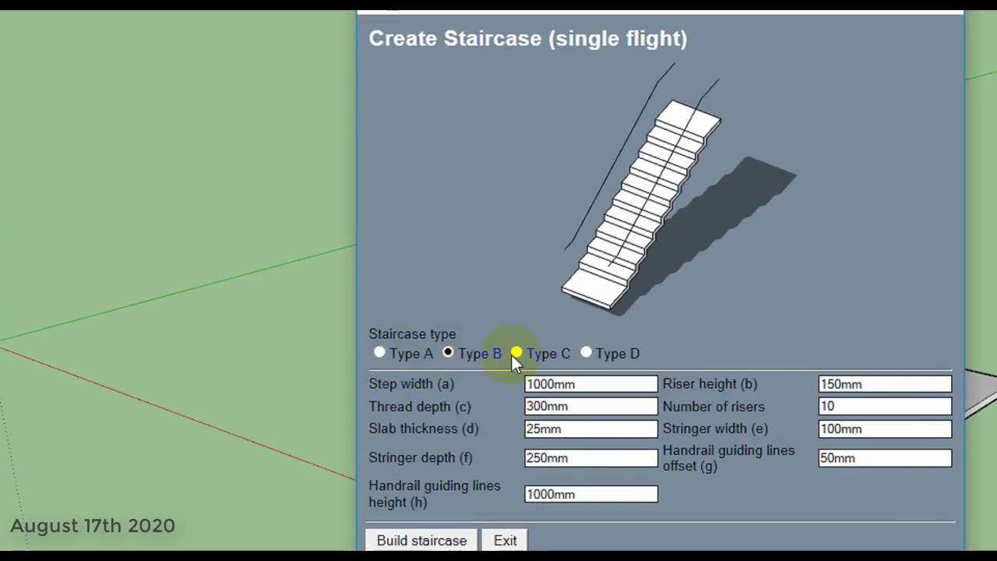
pyautogui.click(516, 354)
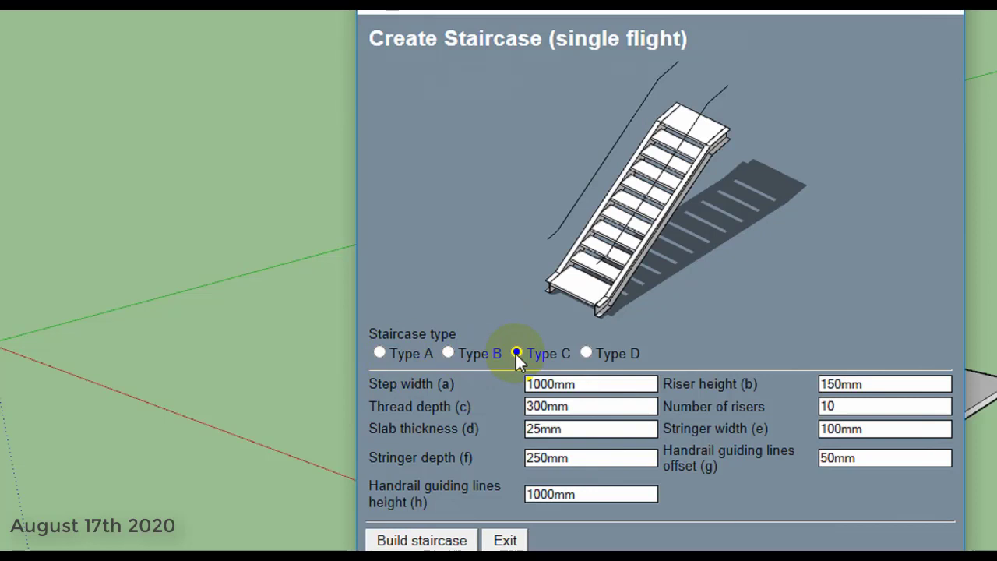
pyautogui.click(587, 353)
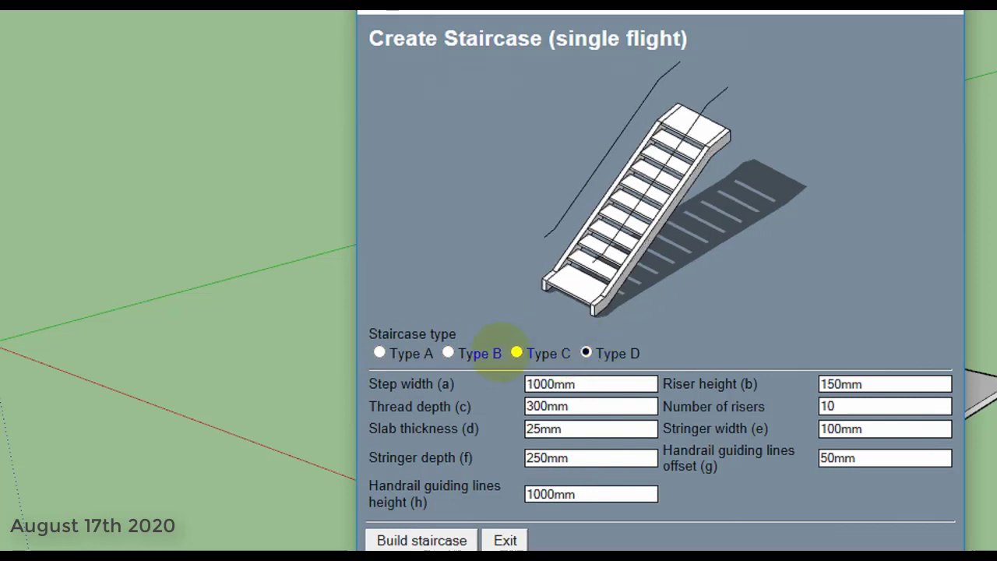
pyautogui.click(381, 353)
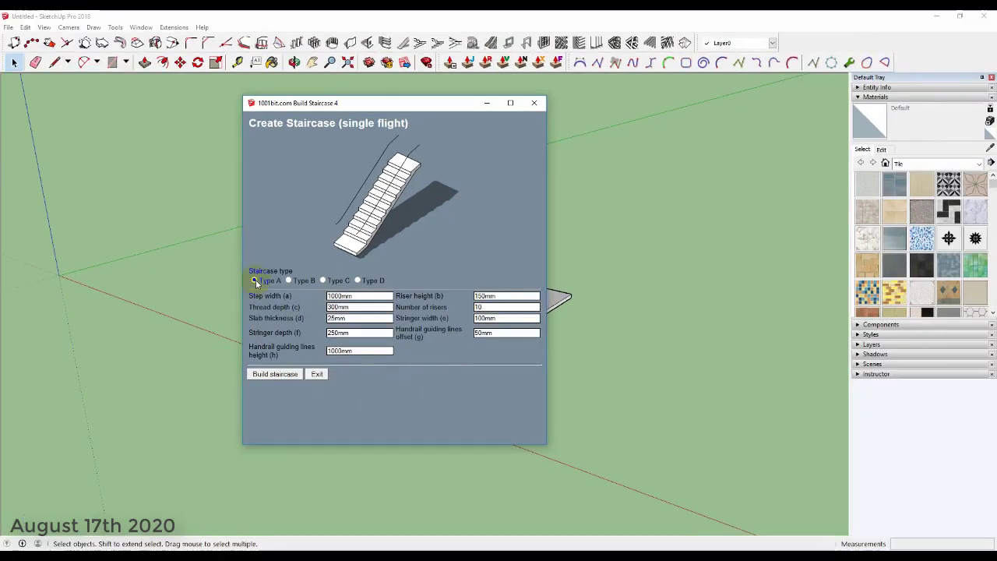
# Enter a 1200 step width and 180 riser height for the Type A staircase.
pyautogui.doubleClick(340, 296)
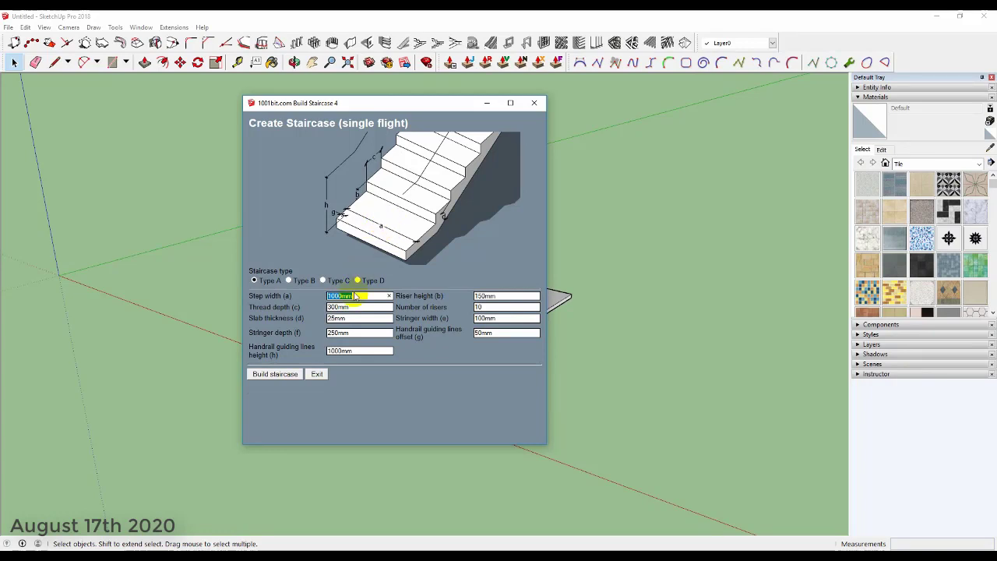
pyautogui.write('1200')
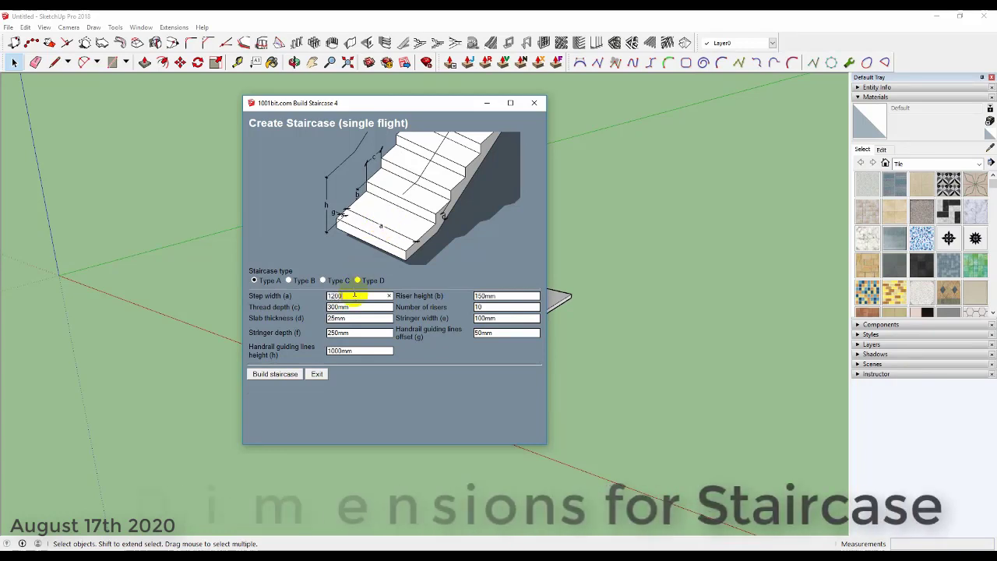
pyautogui.doubleClick(349, 307)
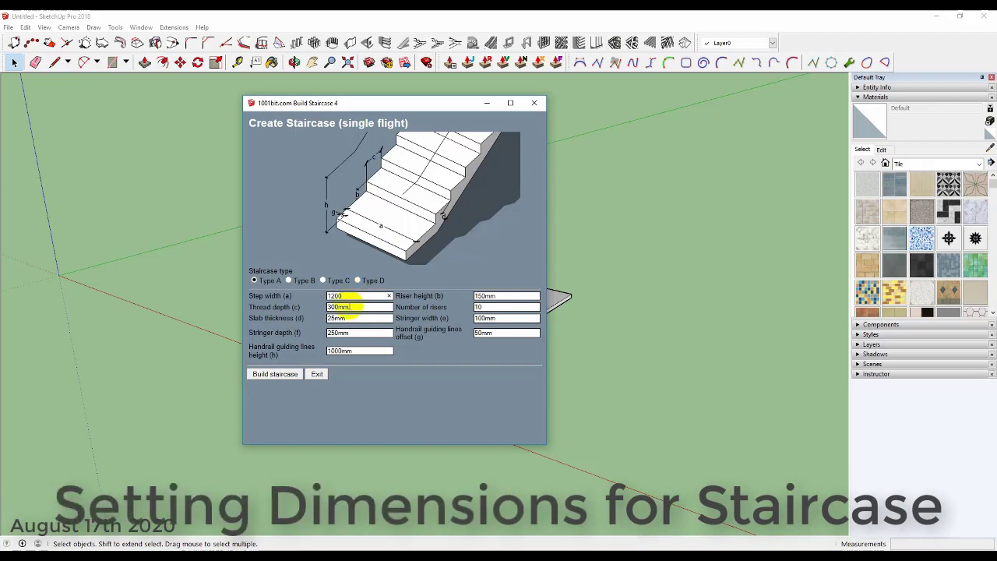
pyautogui.doubleClick(524, 296)
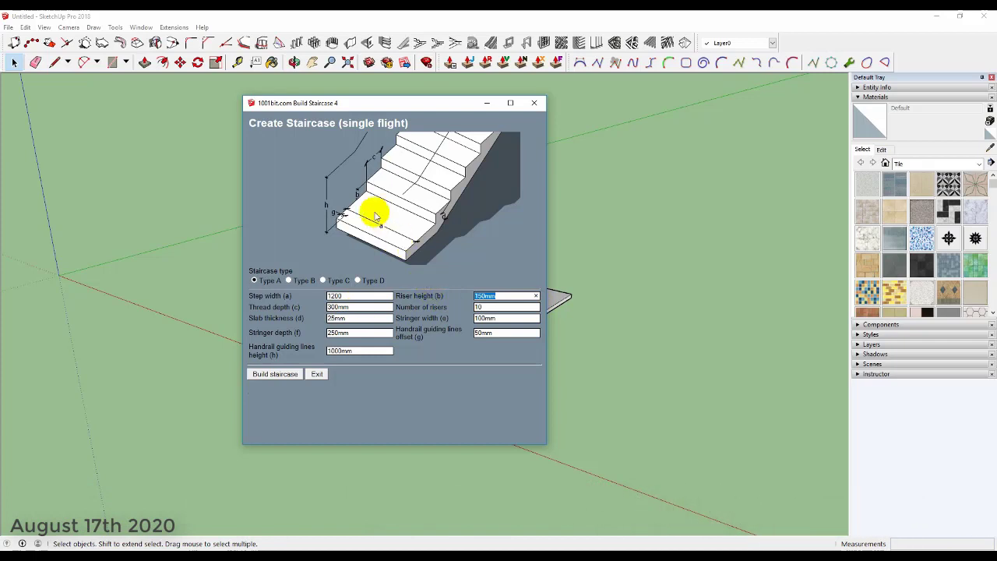
pyautogui.click(466, 216)
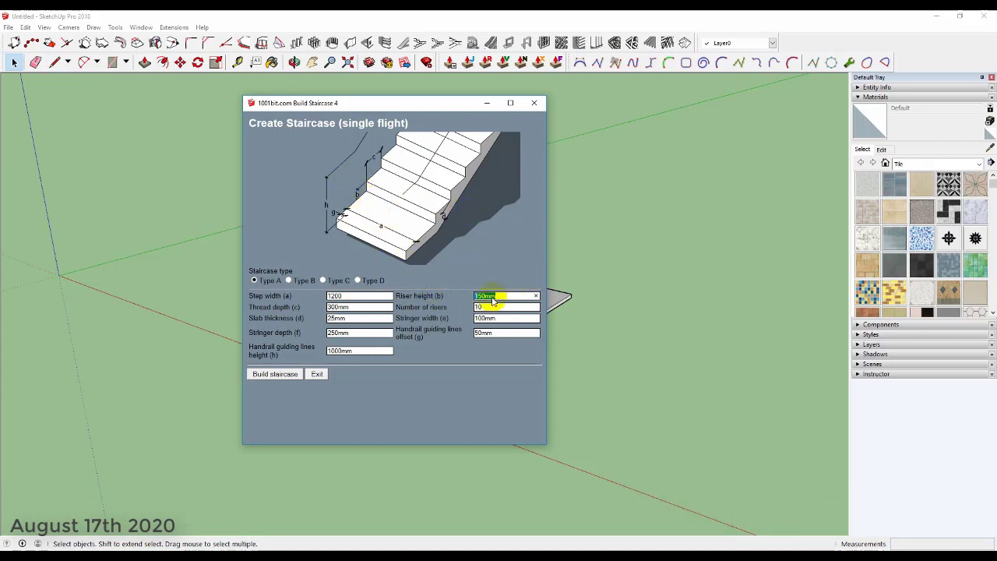
pyautogui.write('180')
pyautogui.doubleClick(366, 309)
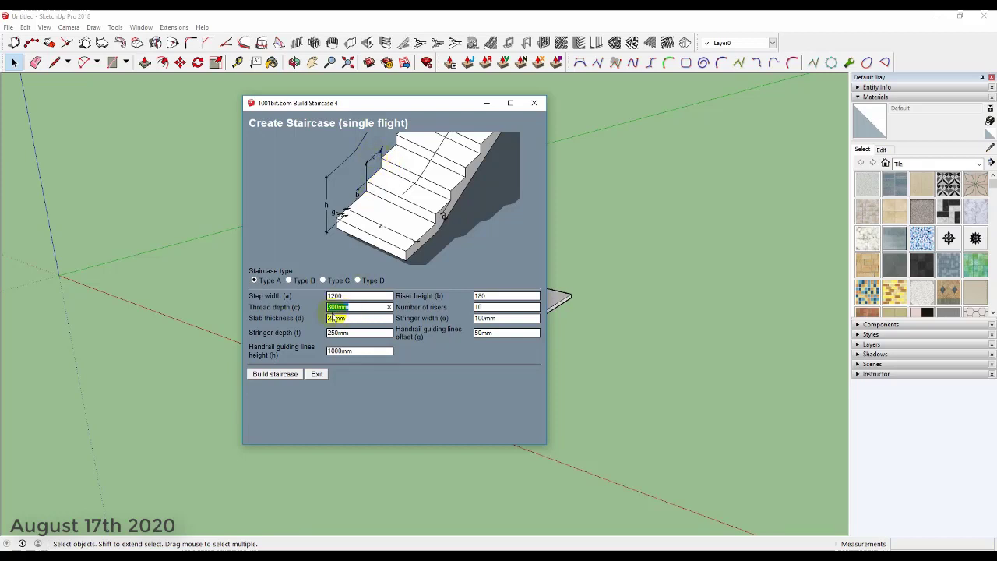
pyautogui.press('Tab')
pyautogui.click(493, 308)
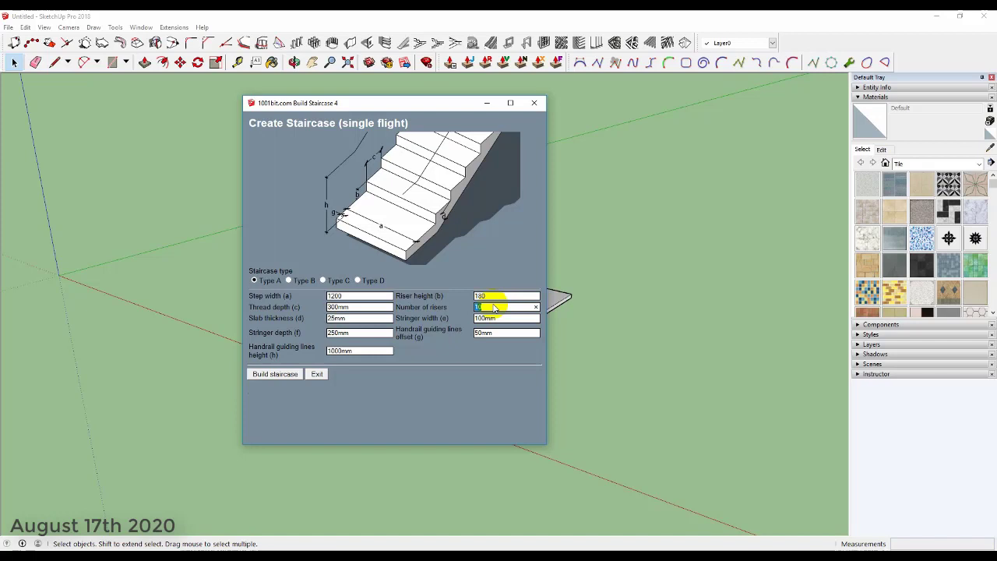
# Enter 13 risers, 100 slab thickness and 950 handrail guiding-line height.
pyautogui.write('13')
pyautogui.press('Tab')
pyautogui.write('100')
pyautogui.press('Tab')
pyautogui.press('Tab')
pyautogui.press('Tab')
pyautogui.press('Tab')
pyautogui.write('950')
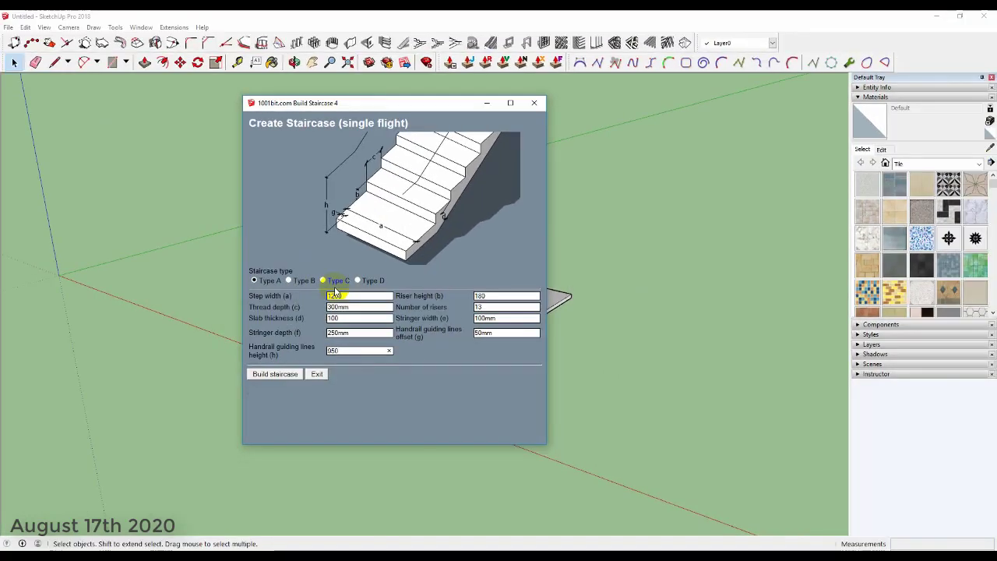
# Confirm the Type A settings with Build and zoom toward the slab's front edge.
pyautogui.click(292, 374)
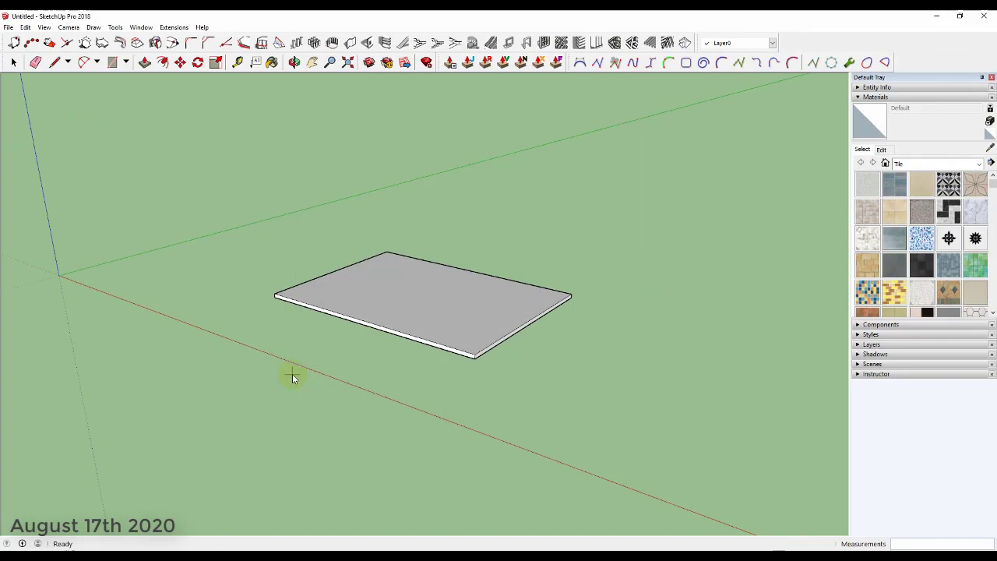
pyautogui.moveTo(338, 339)
pyautogui.mouseDown(button='middle')
pyautogui.moveTo(554, 358)
pyautogui.moveTo(356, 345)
pyautogui.mouseUp(button='middle')
pyautogui.scroll(1, 329, 350)
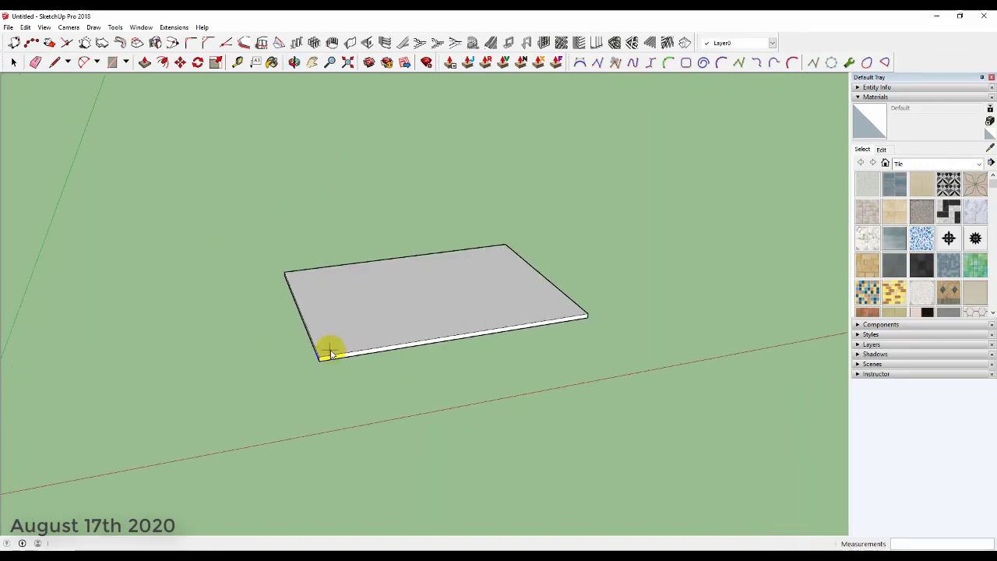
pyautogui.scroll(2, 330, 350)
pyautogui.scroll(3, 331, 352)
pyautogui.scroll(1, 333, 356)
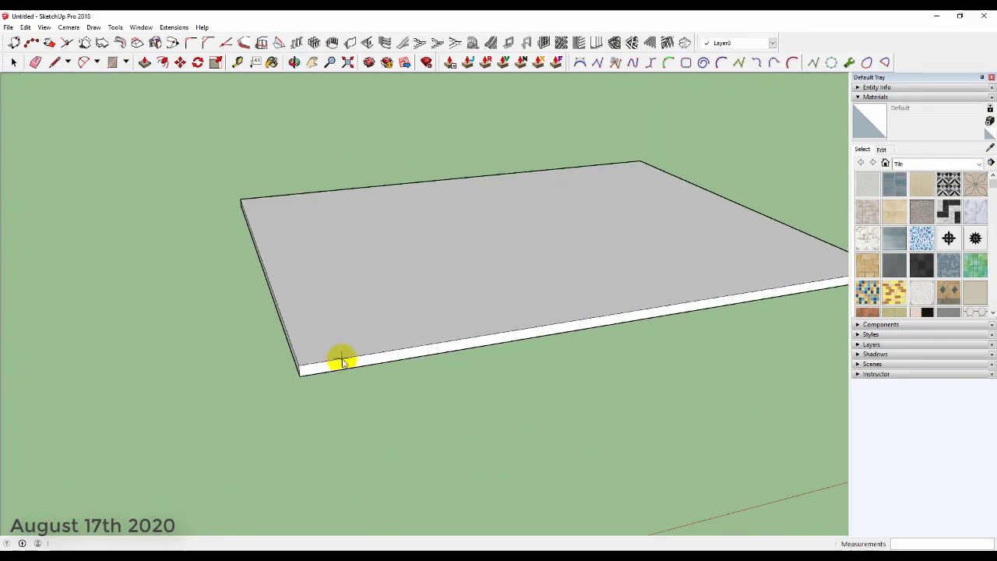
# Anchor the staircase at the slab's front-left edge and set its direction to generate it.
pyautogui.click(340, 357)
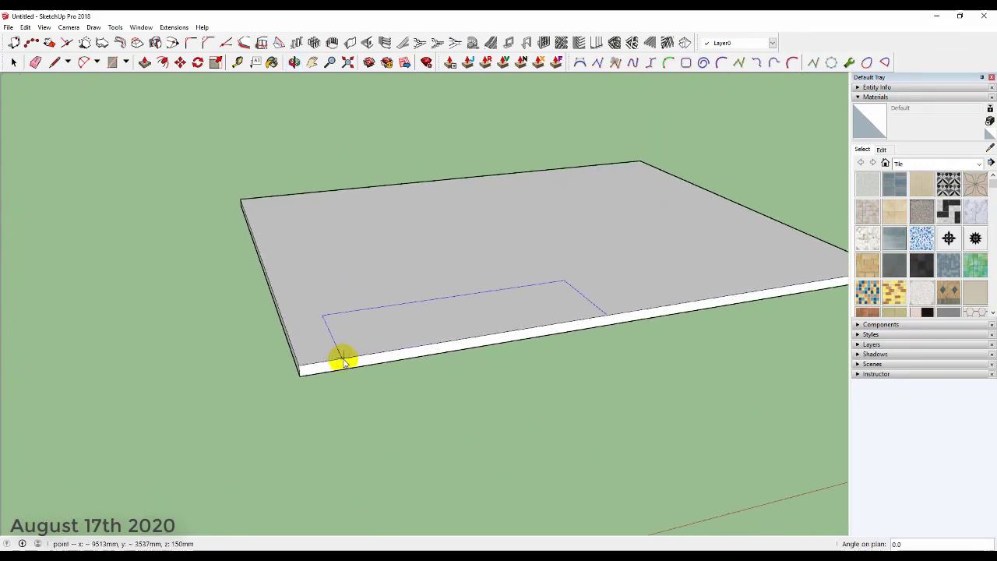
pyautogui.click(613, 316)
pyautogui.scroll(-2, 444, 305)
pyautogui.scroll(-3, 278, 296)
pyautogui.moveTo(278, 296)
pyautogui.mouseDown(button='middle')
pyautogui.moveTo(528, 265)
pyautogui.moveTo(490, 207)
pyautogui.moveTo(349, 218)
pyautogui.moveTo(318, 285)
pyautogui.moveTo(258, 289)
pyautogui.moveTo(296, 285)
pyautogui.mouseUp(button='middle')
pyautogui.scroll(3, 413, 256)
pyautogui.moveTo(413, 256)
pyautogui.mouseDown(button='middle')
pyautogui.moveTo(424, 189)
pyautogui.moveTo(400, 141)
pyautogui.moveTo(457, 174)
pyautogui.moveTo(757, 234)
pyautogui.mouseUp(button='middle')
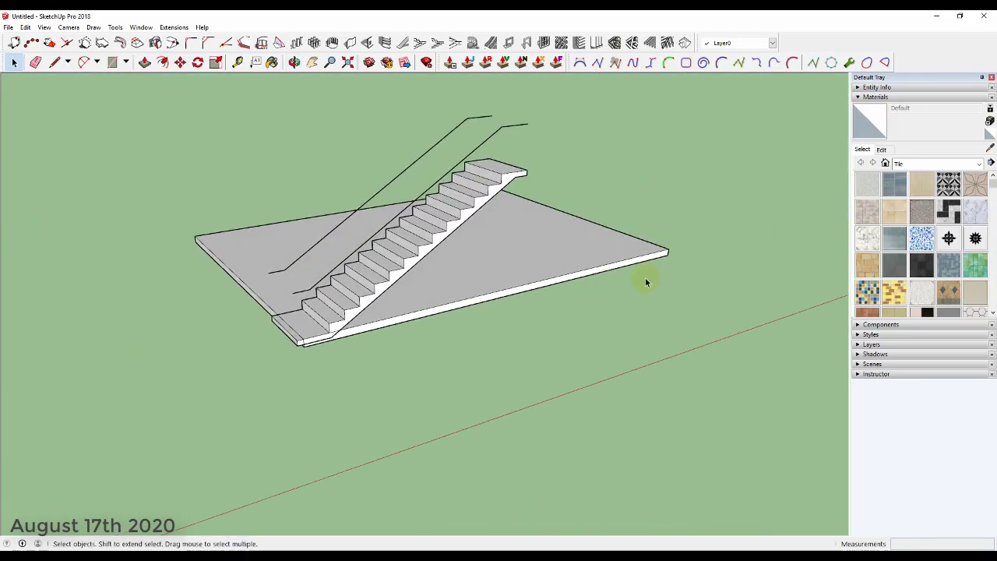
pyautogui.scroll(2, 372, 306)
pyautogui.scroll(2, 367, 296)
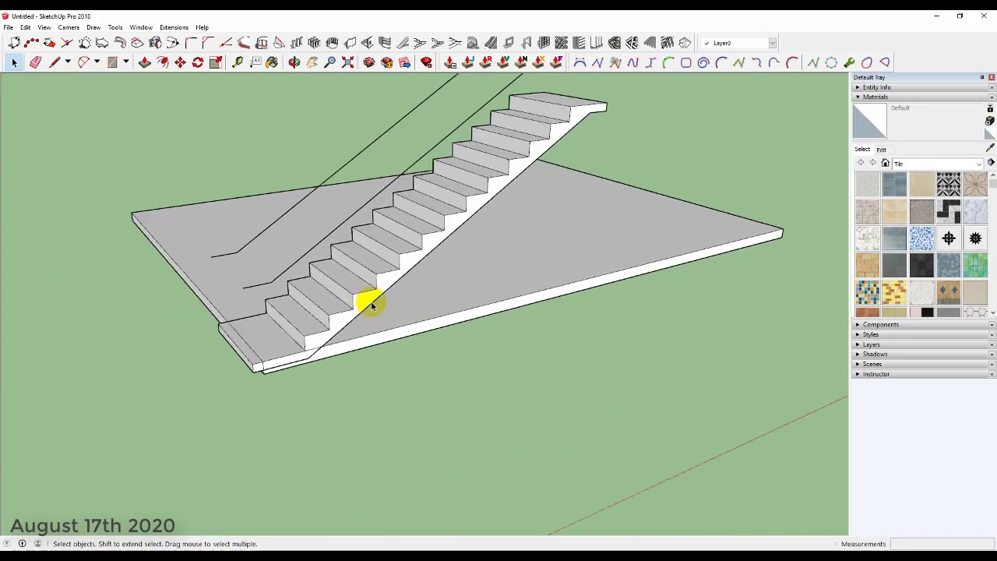
pyautogui.scroll(3, 367, 296)
# Move the stair group 577mm to the right along the slab's front edge.
pyautogui.moveTo(350, 304); pyautogui.dragTo(337, 251, button='middle')
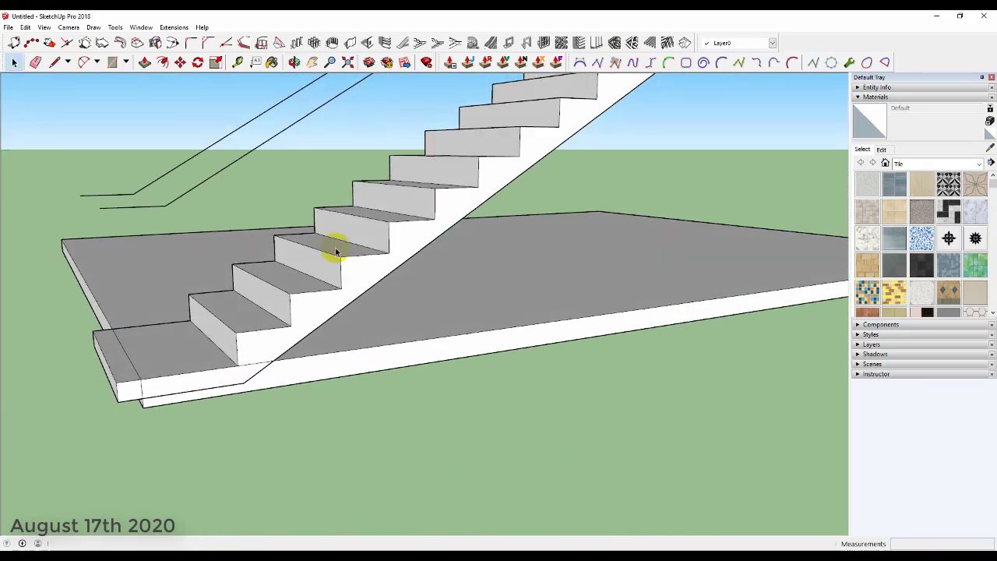
pyautogui.click(294, 282)
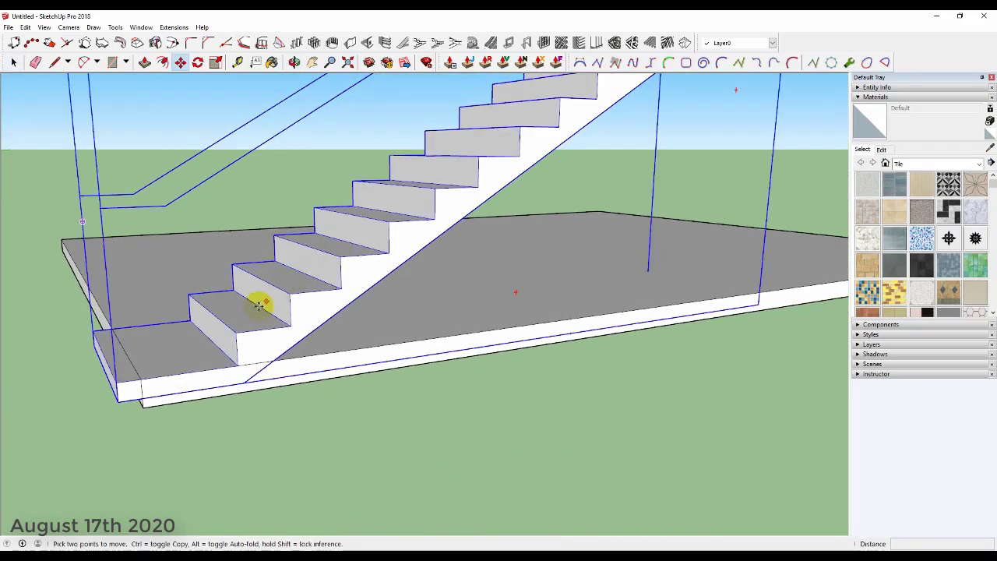
pyautogui.press('m')
pyautogui.click(116, 385)
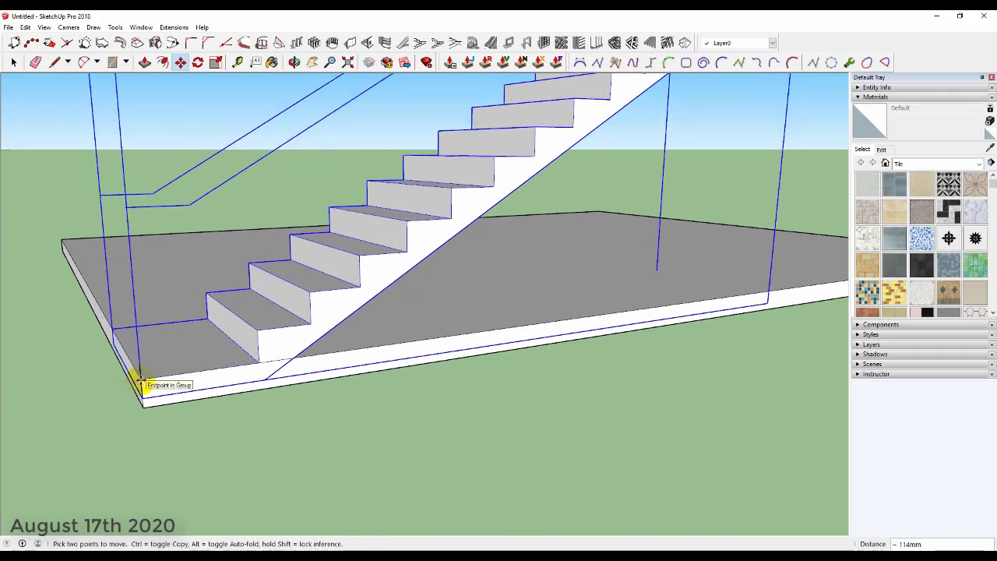
pyautogui.click(234, 372)
pyautogui.scroll(-3, 233, 371)
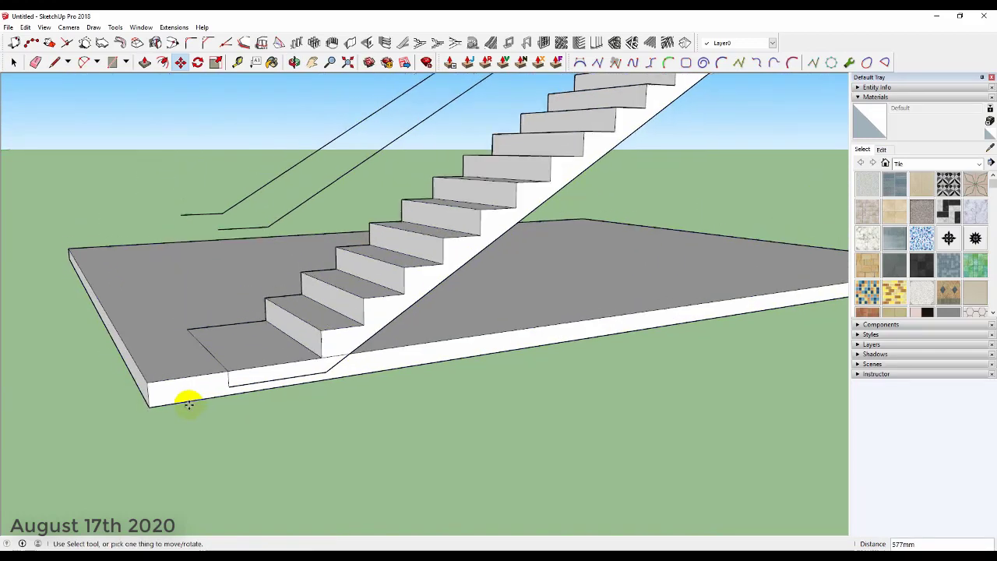
pyautogui.moveTo(190, 401)
pyautogui.mouseDown(button='middle')
pyautogui.moveTo(449, 406)
pyautogui.moveTo(443, 426)
pyautogui.moveTo(276, 379)
pyautogui.moveTo(307, 349)
pyautogui.moveTo(130, 301)
pyautogui.moveTo(133, 419)
pyautogui.moveTo(288, 318)
pyautogui.moveTo(149, 254)
pyautogui.moveTo(127, 273)
pyautogui.moveTo(257, 278)
pyautogui.moveTo(327, 240)
pyautogui.moveTo(697, 164)
pyautogui.moveTo(319, 314)
pyautogui.moveTo(343, 307)
pyautogui.moveTo(361, 223)
pyautogui.moveTo(367, 247)
pyautogui.mouseUp(button='middle')
pyautogui.press('space')
pyautogui.click(310, 319)
pyautogui.scroll(3, 374, 249)
pyautogui.press('t')
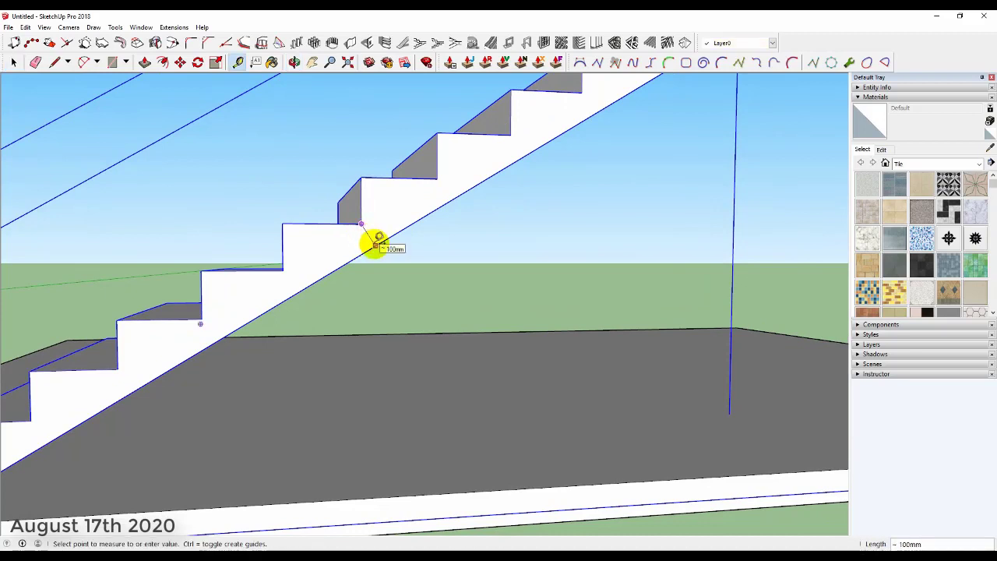
pyautogui.scroll(2, 374, 246)
pyautogui.scroll(2, 377, 245)
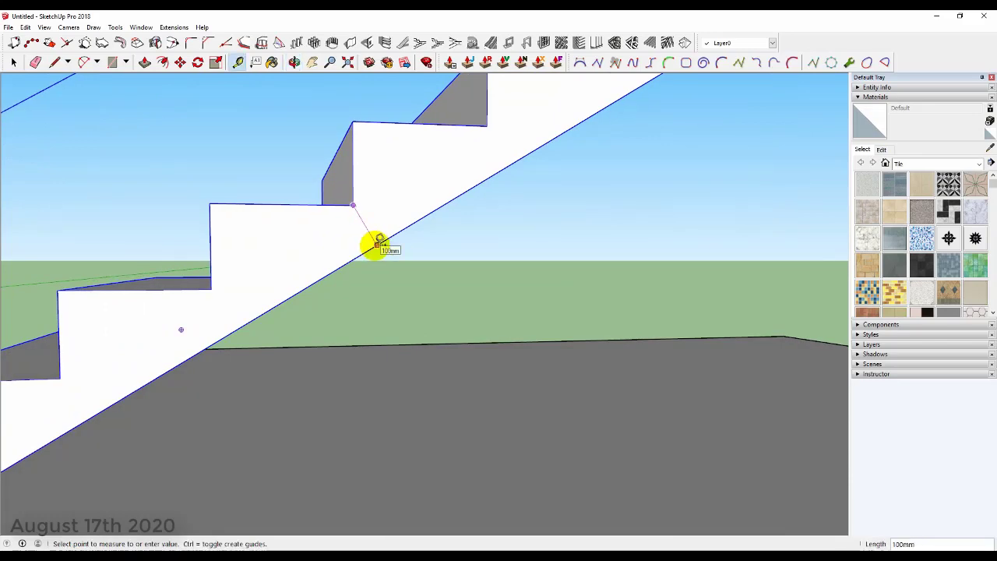
pyautogui.scroll(-2, 379, 245)
pyautogui.scroll(-3, 379, 244)
pyautogui.moveTo(378, 245)
pyautogui.mouseDown(button='middle')
pyautogui.moveTo(205, 312)
pyautogui.moveTo(191, 338)
pyautogui.moveTo(250, 239)
pyautogui.mouseUp(button='middle')
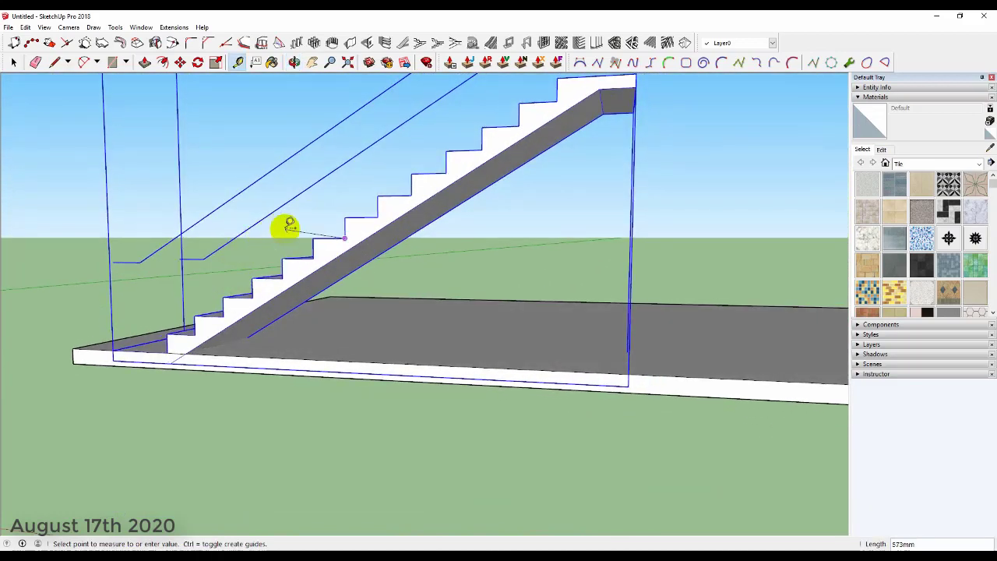
pyautogui.moveTo(648, 167)
pyautogui.mouseDown(button='middle')
pyautogui.moveTo(550, 265)
pyautogui.moveTo(604, 189)
pyautogui.moveTo(641, 194)
pyautogui.moveTo(653, 227)
pyautogui.mouseUp(button='middle')
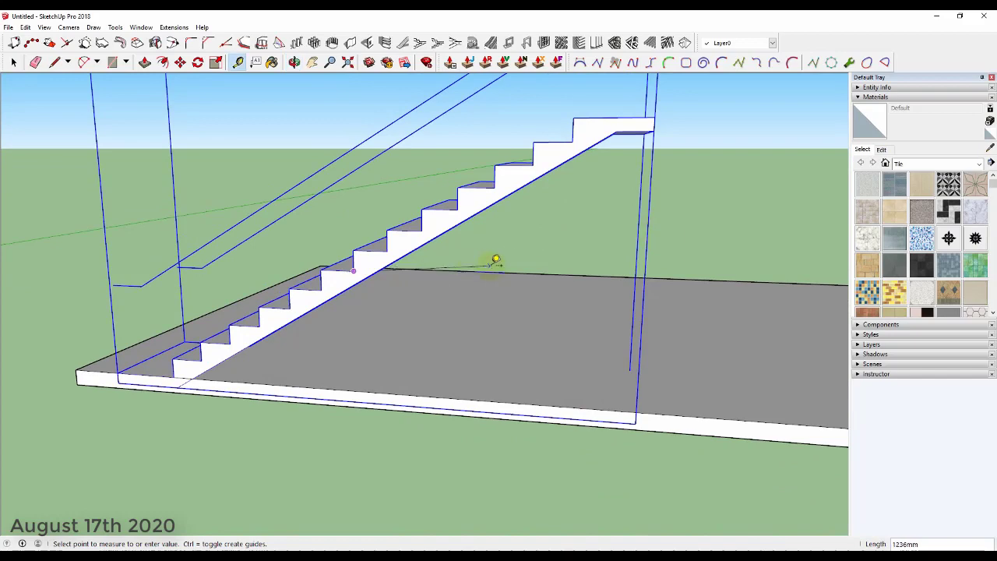
pyautogui.scroll(-3, 468, 271)
pyautogui.moveTo(443, 283)
pyautogui.mouseDown(button='middle')
pyautogui.moveTo(574, 176)
pyautogui.moveTo(604, 302)
pyautogui.moveTo(556, 328)
pyautogui.mouseUp(button='middle')
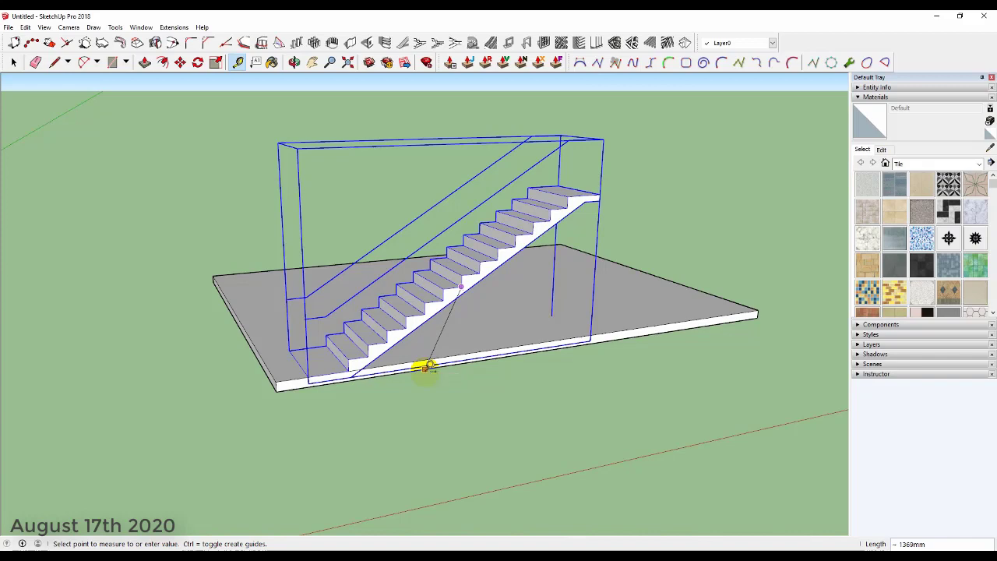
pyautogui.click(427, 366)
pyautogui.scroll(2, 602, 176)
pyautogui.scroll(3, 601, 176)
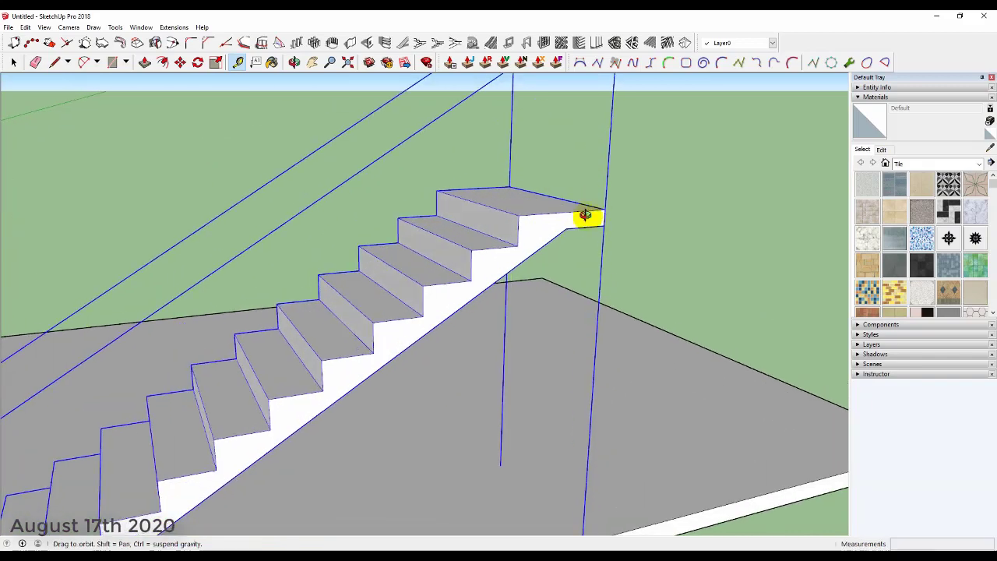
pyautogui.moveTo(588, 215)
pyautogui.mouseDown(button='middle')
pyautogui.moveTo(455, 163)
pyautogui.moveTo(468, 182)
pyautogui.mouseUp(button='middle')
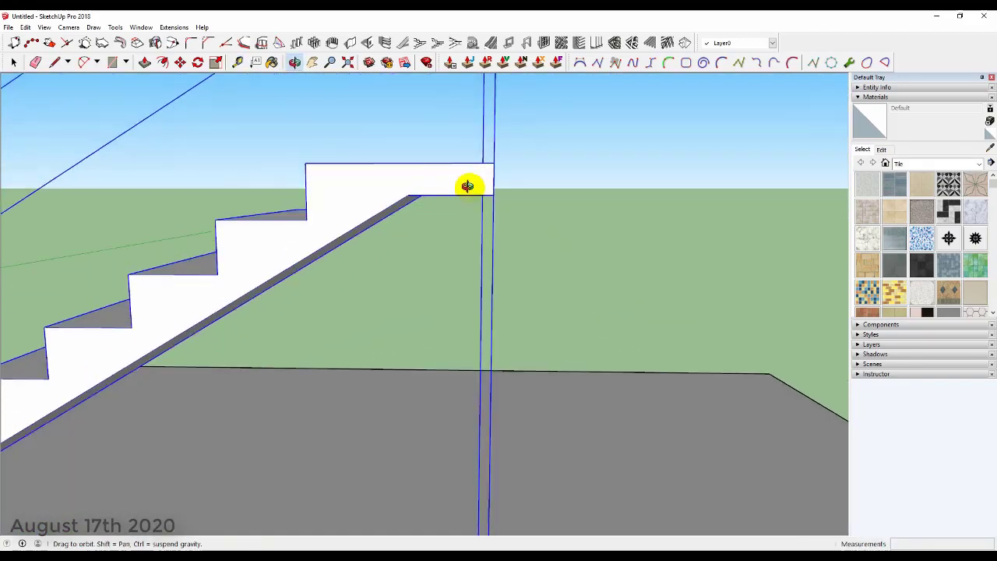
pyautogui.click(494, 165)
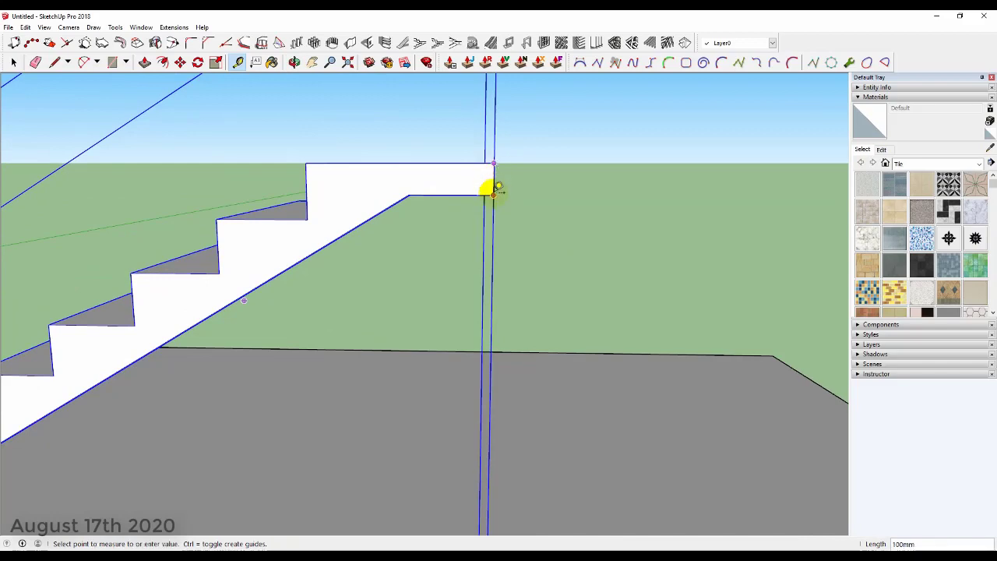
pyautogui.click(493, 195)
pyautogui.scroll(-3, 416, 207)
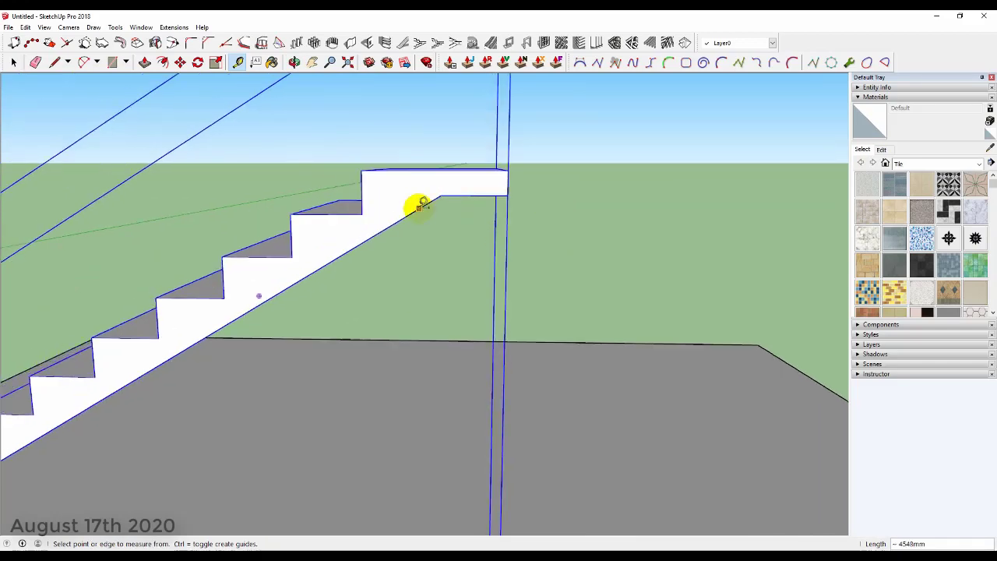
pyautogui.moveTo(416, 207)
pyautogui.mouseDown(button='middle')
pyautogui.moveTo(565, 211)
pyautogui.moveTo(636, 229)
pyautogui.moveTo(546, 223)
pyautogui.moveTo(534, 195)
pyautogui.mouseUp(button='middle')
pyautogui.scroll(-1, 568, 215)
pyautogui.scroll(-2, 546, 222)
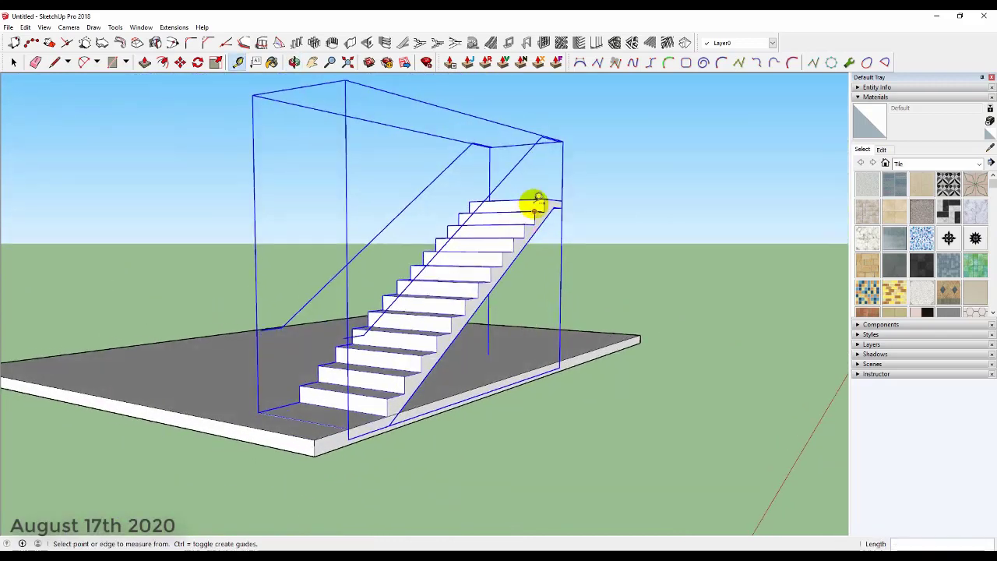
pyautogui.moveTo(363, 439)
pyautogui.mouseDown(button='middle')
pyautogui.moveTo(341, 439)
pyautogui.moveTo(262, 370)
pyautogui.moveTo(161, 445)
pyautogui.mouseUp(button='middle')
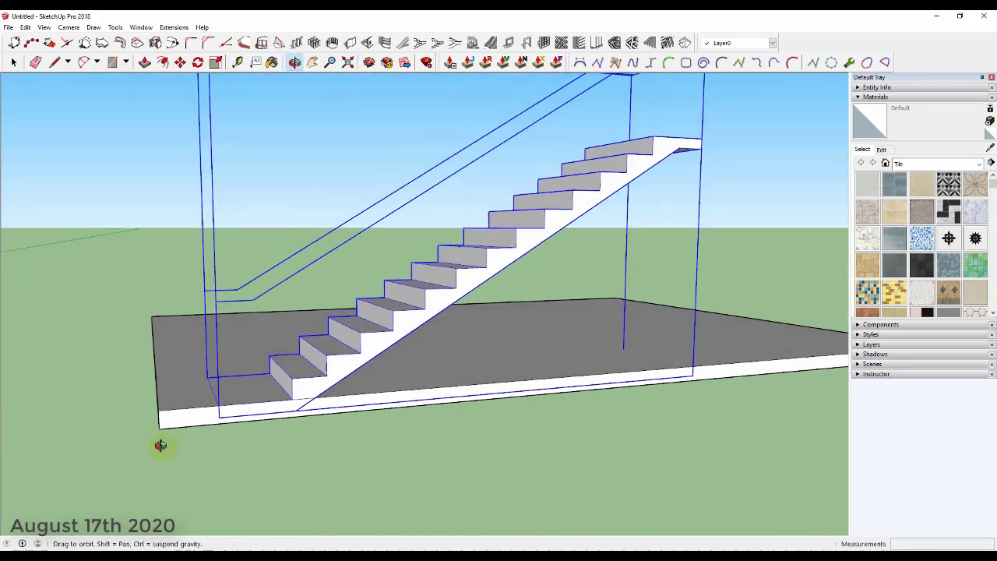
pyautogui.moveTo(459, 237); pyautogui.dragTo(507, 372, button='middle')
pyautogui.scroll(-2, 470, 372)
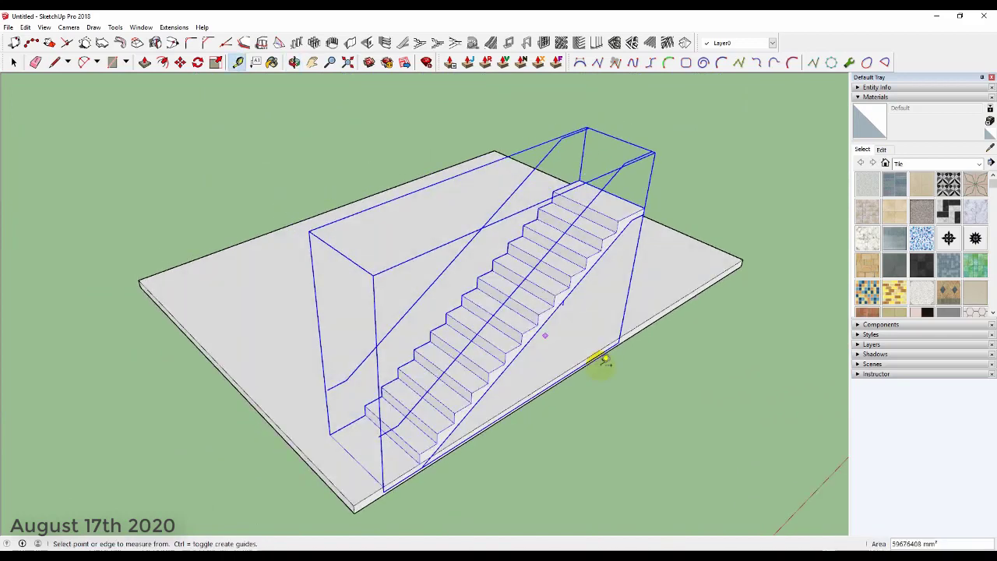
pyautogui.scroll(1, 579, 238)
pyautogui.scroll(2, 570, 258)
pyautogui.scroll(3, 548, 281)
pyautogui.moveTo(549, 281); pyautogui.dragTo(445, 234, button='middle')
pyautogui.click(431, 232)
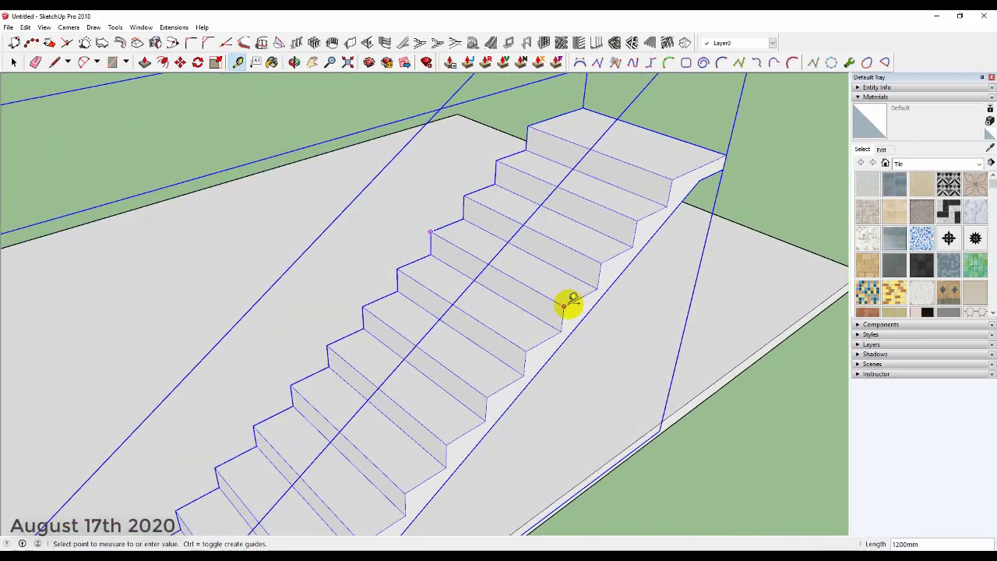
pyautogui.moveTo(572, 305)
pyautogui.mouseDown(button='middle')
pyautogui.moveTo(493, 248)
pyautogui.moveTo(561, 268)
pyautogui.mouseUp(button='middle')
pyautogui.scroll(-4, 492, 248)
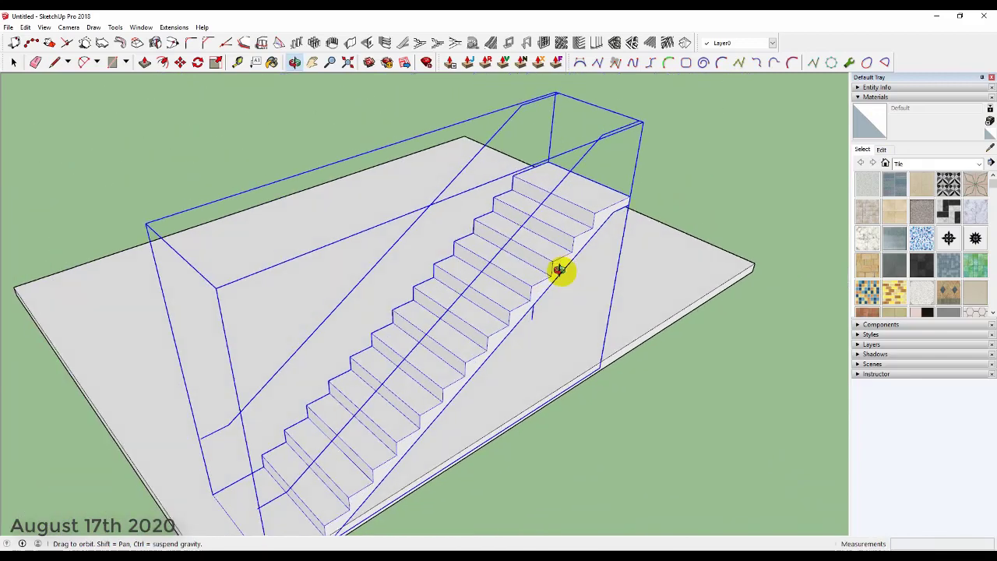
pyautogui.press('space')
pyautogui.click(742, 167)
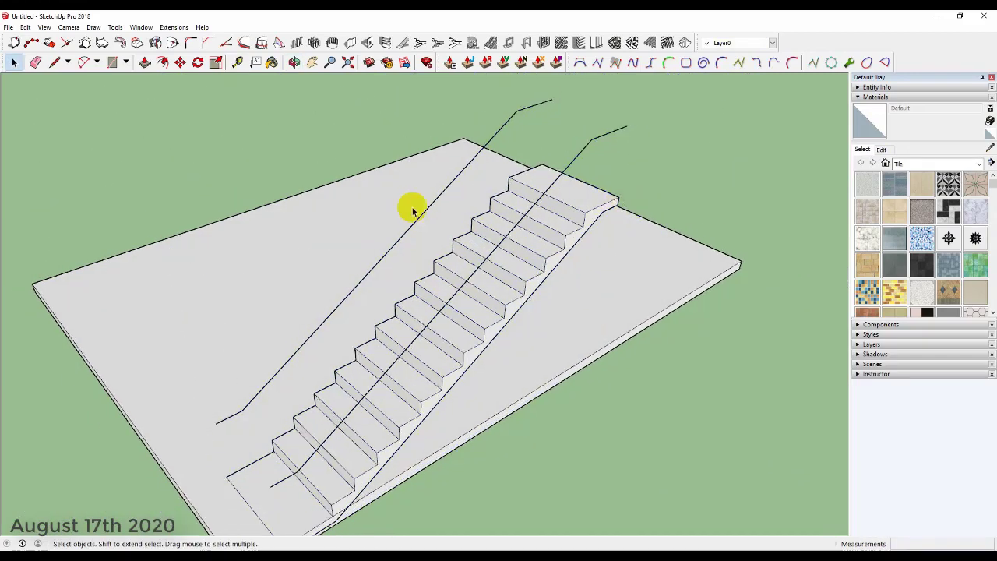
pyautogui.scroll(-4, 413, 207)
pyautogui.moveTo(530, 239)
pyautogui.mouseDown(button='middle')
pyautogui.moveTo(390, 163)
pyautogui.moveTo(555, 273)
pyautogui.mouseUp(button='middle')
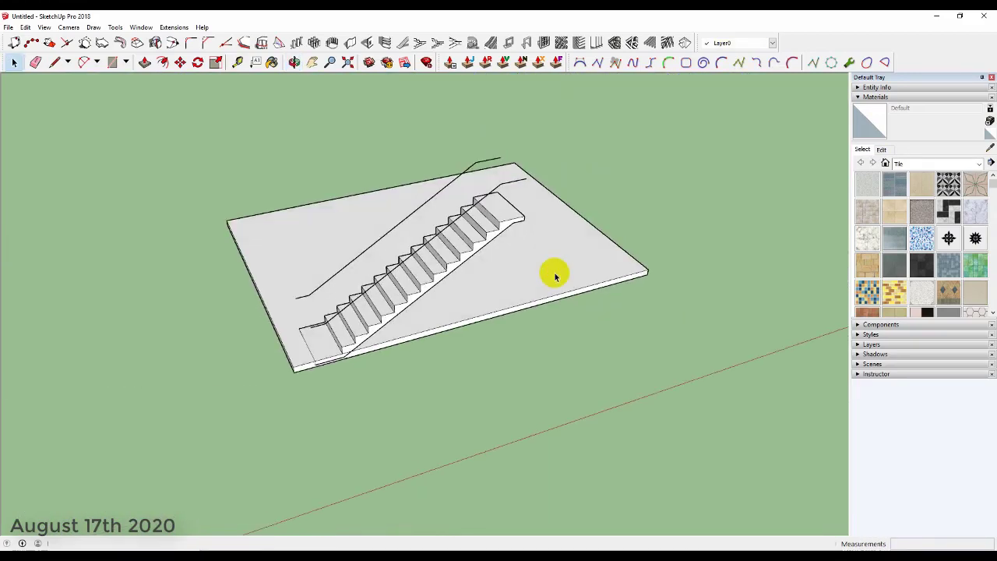
# Reopen the builder, switch to Type B, and start placing it at the slab's back-left corner.
pyautogui.click(403, 43)
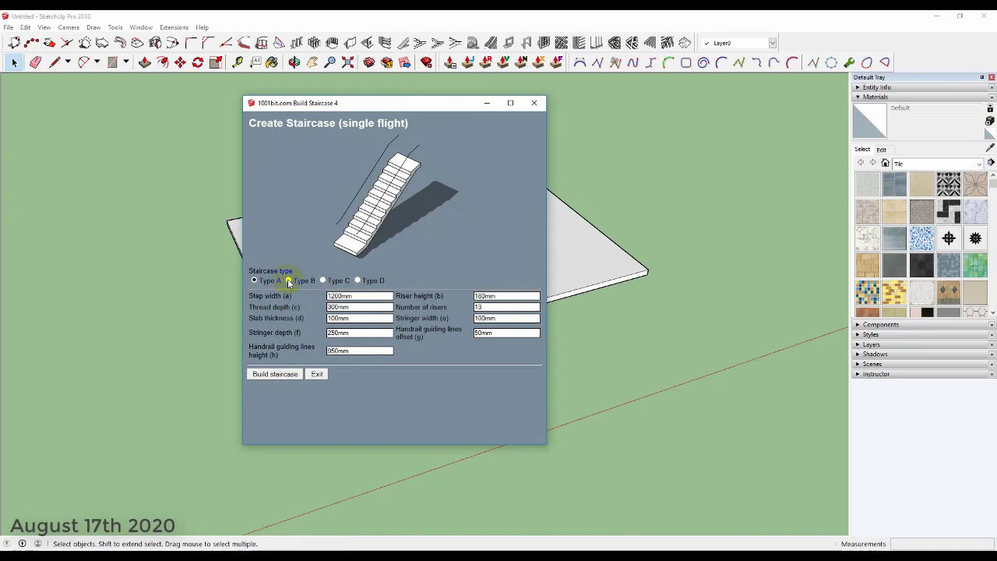
pyautogui.click(289, 281)
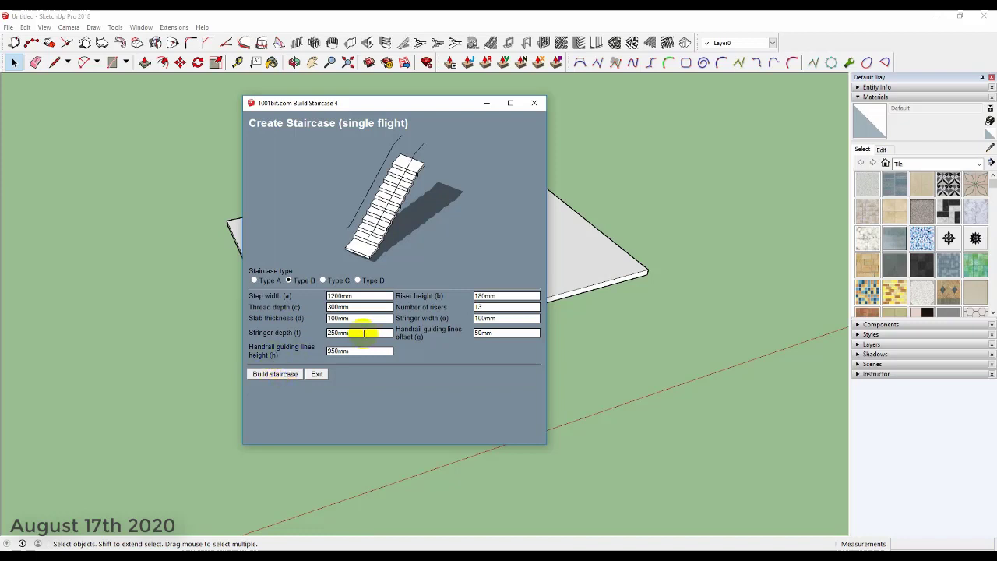
pyautogui.click(363, 333)
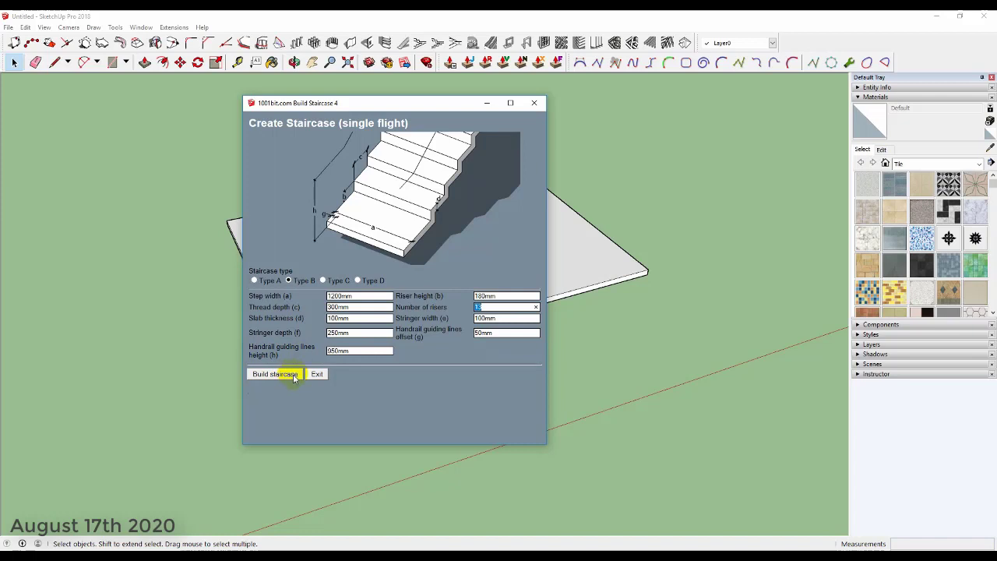
pyautogui.click(294, 377)
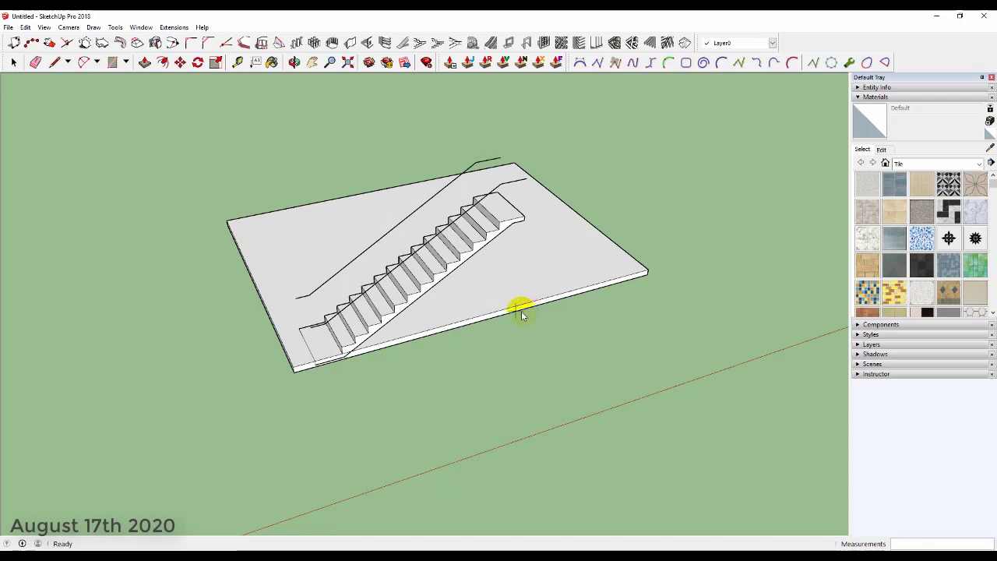
pyautogui.click(230, 222)
# Finish placing the Type B staircase and move it onto the slab's upper-left area.
pyautogui.click(328, 206)
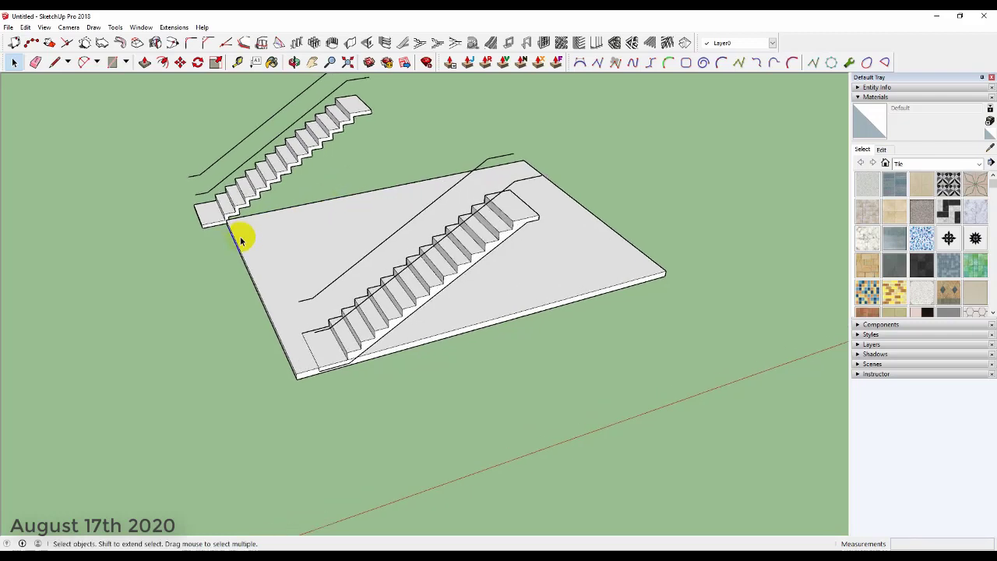
pyautogui.scroll(2, 257, 237)
pyautogui.scroll(2, 288, 243)
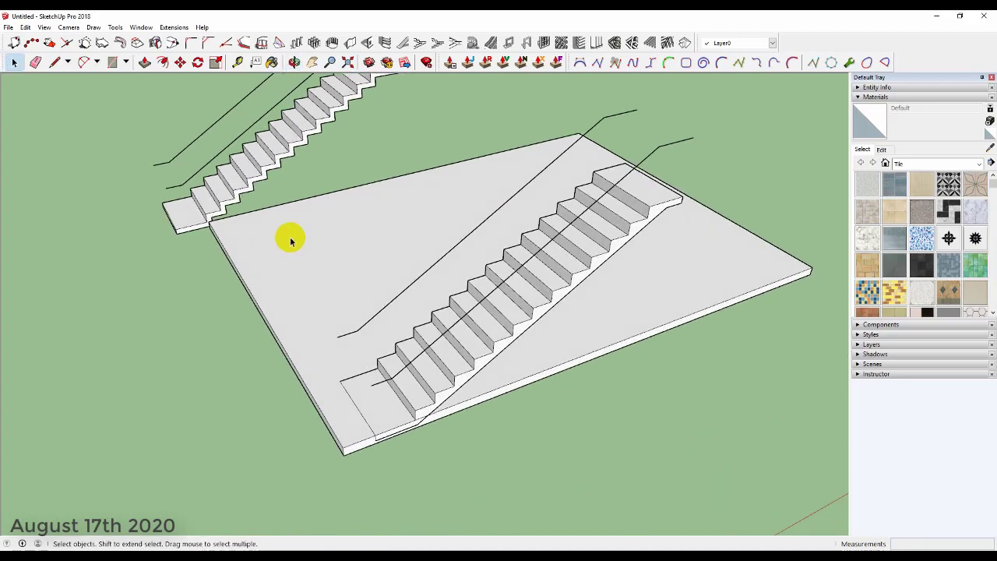
pyautogui.press('m')
pyautogui.click(166, 201)
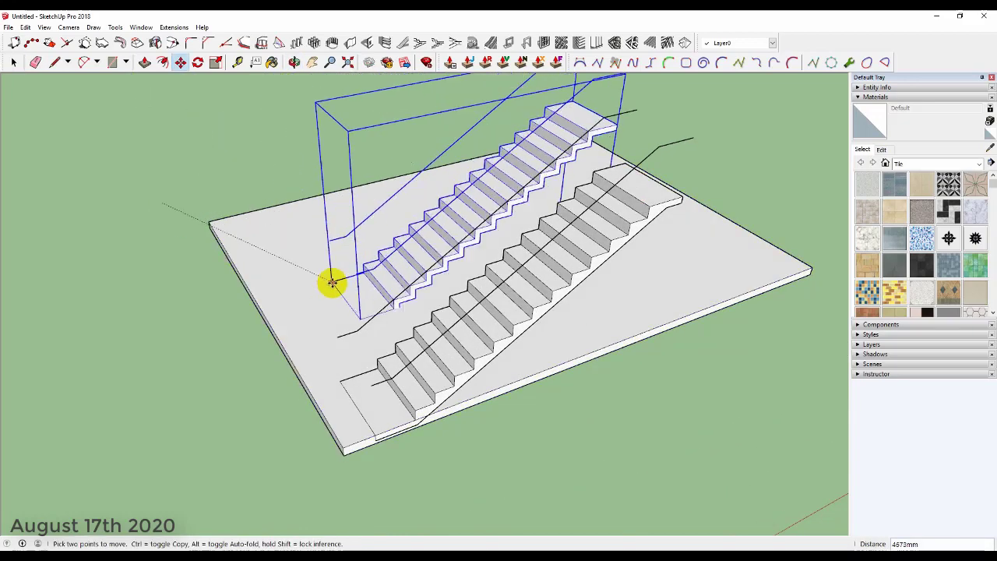
pyautogui.click(340, 381)
pyautogui.keyDown('ctrl'); pyautogui.click(340, 381); pyautogui.keyUp('ctrl')
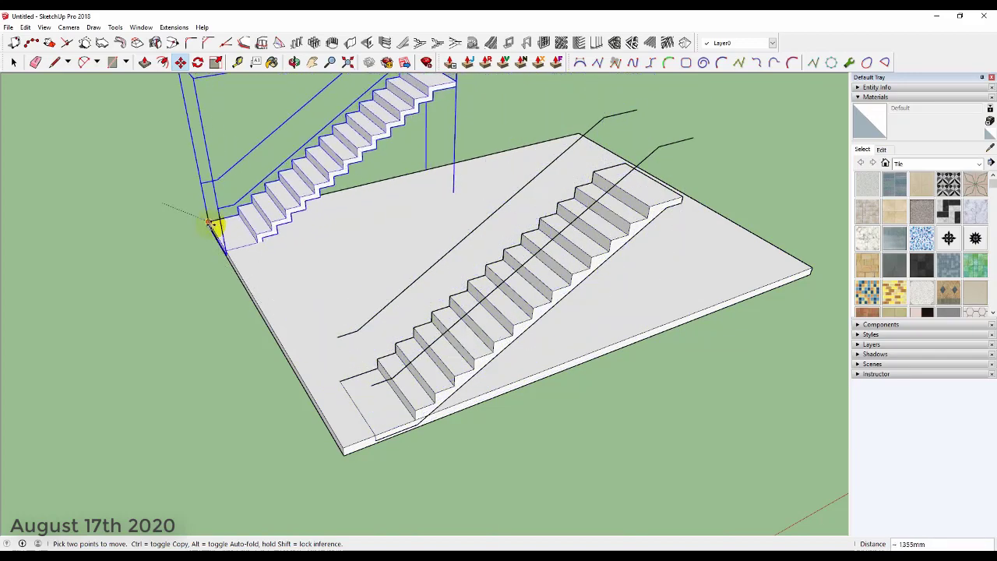
pyautogui.click(216, 224)
# Select the upper staircase and orbit around the platform to check its position.
pyautogui.moveTo(216, 225)
pyautogui.mouseDown(button='middle')
pyautogui.moveTo(355, 289)
pyautogui.moveTo(784, 286)
pyautogui.moveTo(595, 351)
pyautogui.moveTo(605, 347)
pyautogui.mouseUp(button='middle')
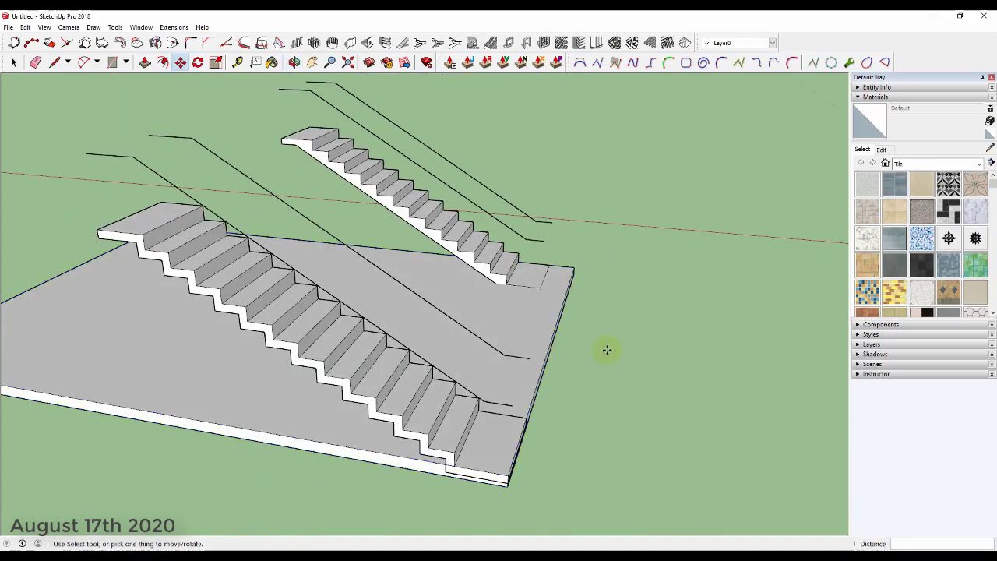
pyautogui.press('space')
pyautogui.click(491, 269)
pyautogui.scroll(2, 517, 292)
pyautogui.scroll(3, 516, 292)
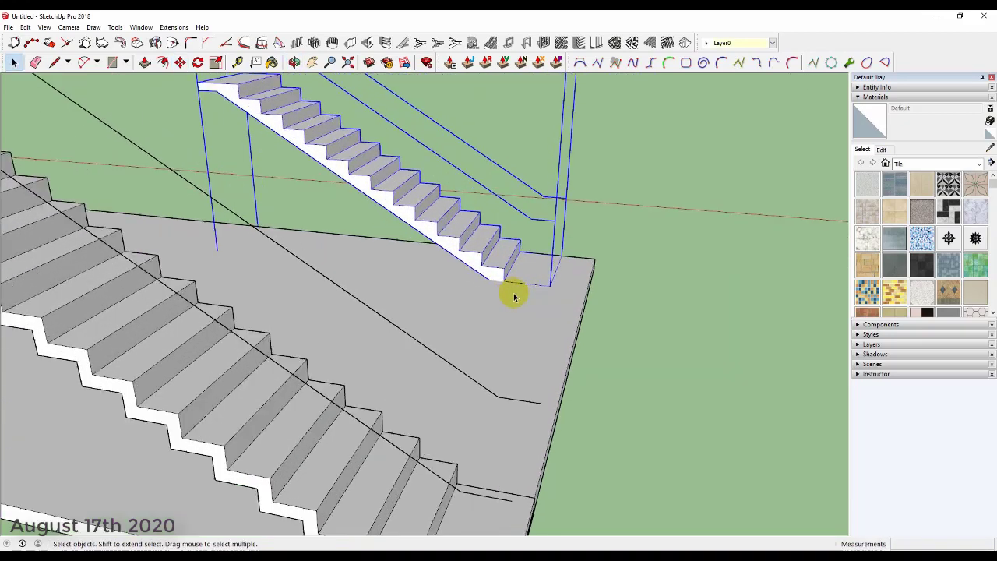
pyautogui.moveTo(516, 292)
pyautogui.mouseDown(button='middle')
pyautogui.moveTo(414, 312)
pyautogui.moveTo(533, 311)
pyautogui.moveTo(675, 339)
pyautogui.moveTo(296, 344)
pyautogui.moveTo(260, 290)
pyautogui.moveTo(258, 305)
pyautogui.moveTo(214, 305)
pyautogui.mouseUp(button='middle')
pyautogui.scroll(-3, 533, 311)
pyautogui.scroll(3, 261, 295)
pyautogui.press('m')
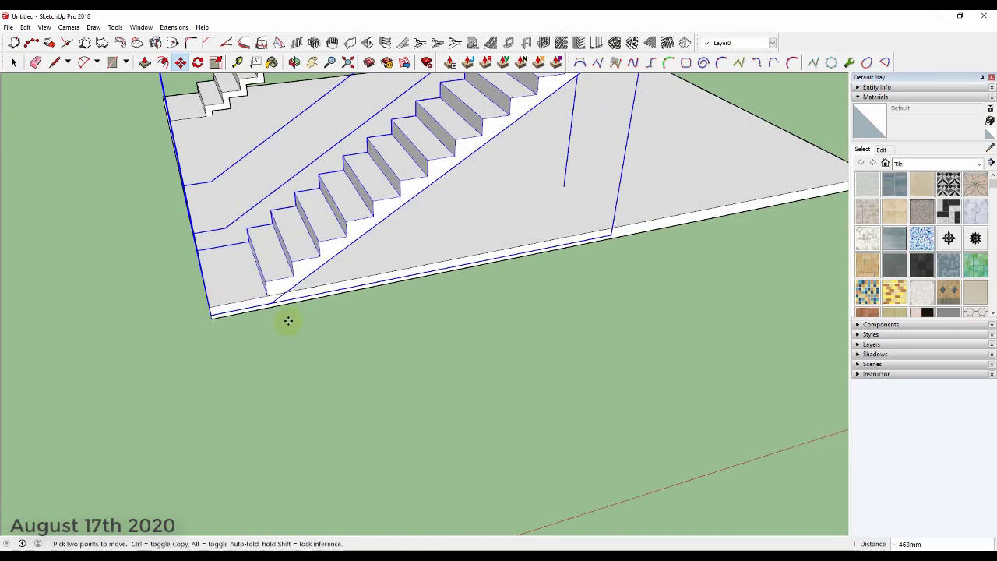
pyautogui.moveTo(285, 319)
pyautogui.mouseDown(button='middle')
pyautogui.moveTo(388, 334)
pyautogui.moveTo(216, 408)
pyautogui.moveTo(325, 392)
pyautogui.moveTo(214, 187)
pyautogui.moveTo(267, 216)
pyautogui.moveTo(204, 172)
pyautogui.moveTo(248, 137)
pyautogui.moveTo(238, 216)
pyautogui.mouseUp(button='middle')
pyautogui.press('space')
pyautogui.click(325, 390)
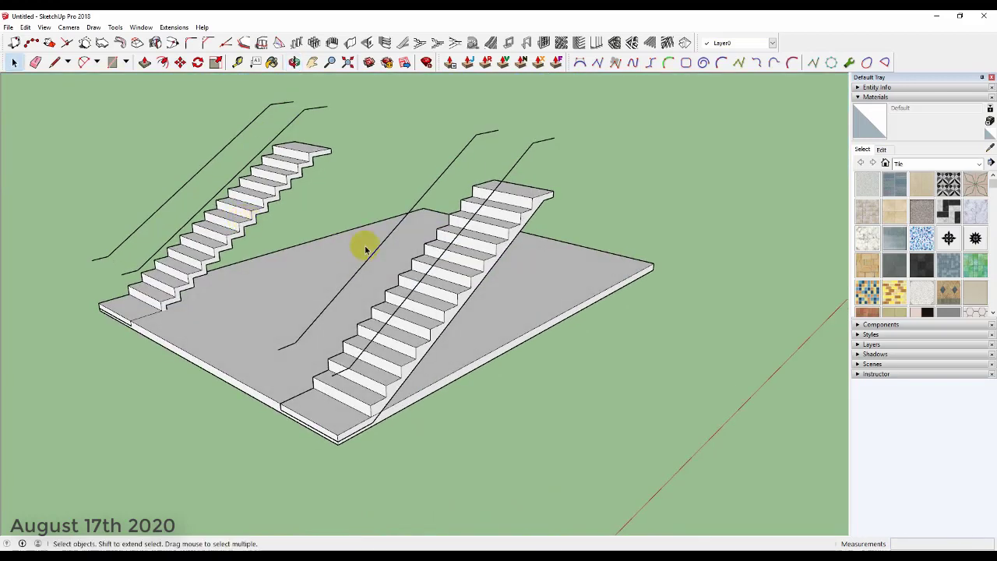
# Move the right staircase directly beside the other so both flights run parallel.
pyautogui.click(417, 329)
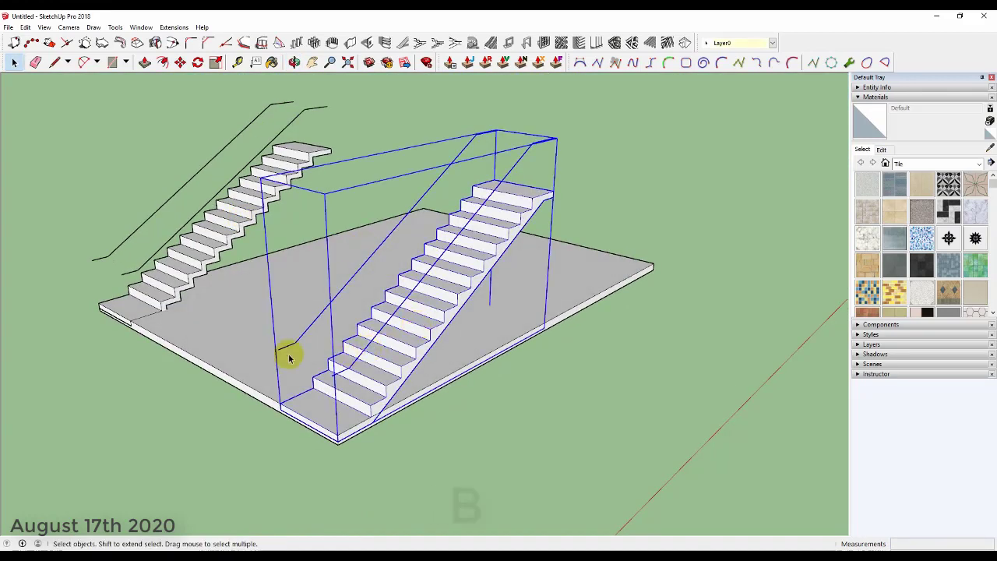
pyautogui.moveTo(287, 354); pyautogui.dragTo(769, 357, button='middle')
pyautogui.moveTo(530, 411)
pyautogui.mouseDown(button='middle')
pyautogui.moveTo(472, 356)
pyautogui.moveTo(454, 382)
pyautogui.mouseUp(button='middle')
pyautogui.moveTo(537, 406); pyautogui.dragTo(407, 423, button='middle')
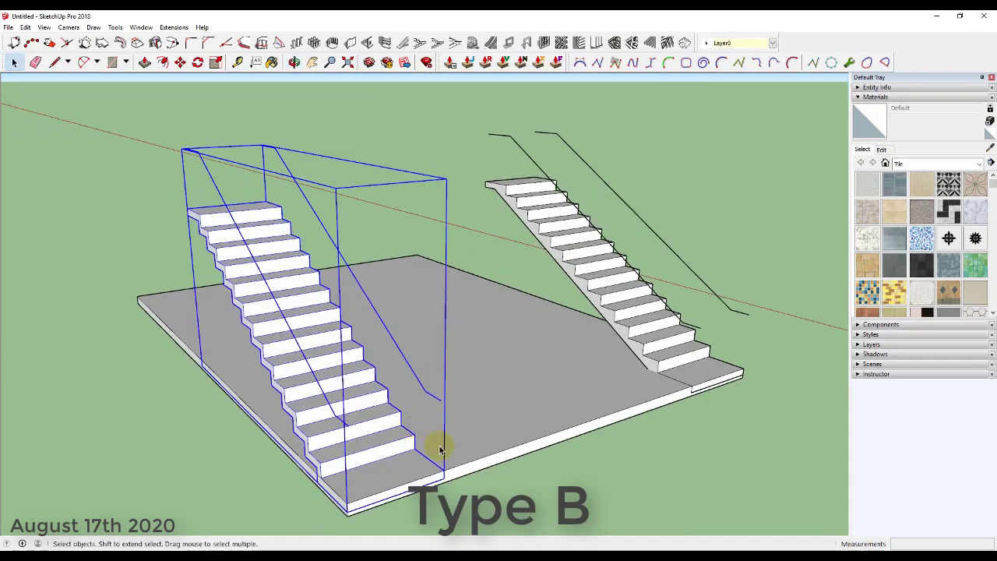
pyautogui.press('m')
pyautogui.moveTo(441, 468); pyautogui.dragTo(645, 404)
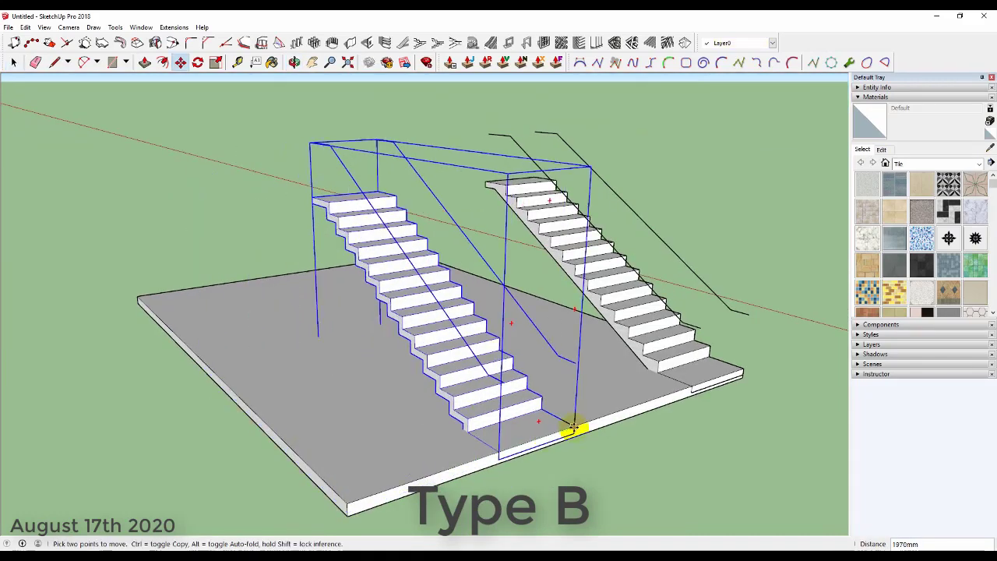
pyautogui.press('space')
pyautogui.click(670, 456)
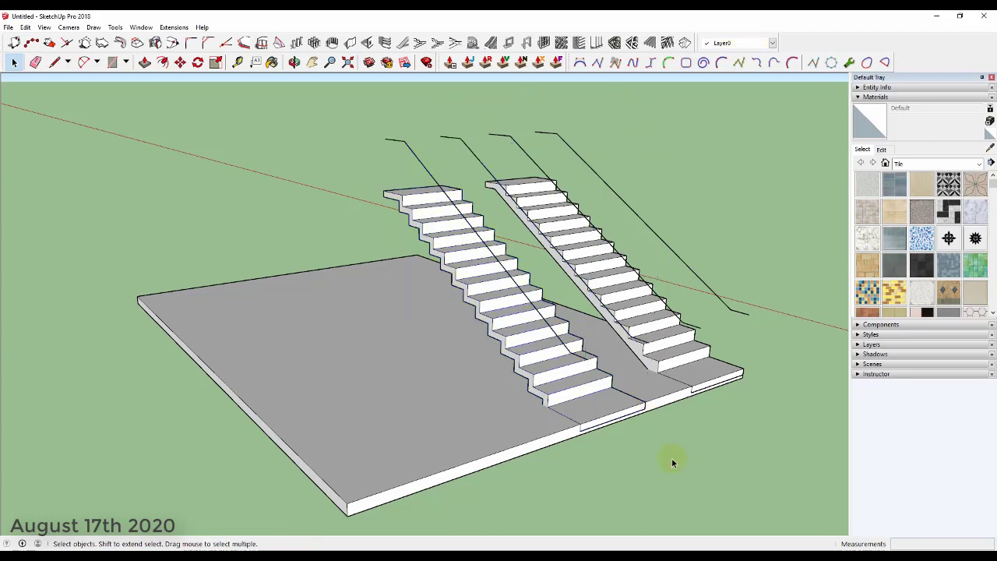
pyautogui.moveTo(657, 445)
pyautogui.mouseDown(button='middle')
pyautogui.moveTo(541, 282)
pyautogui.moveTo(413, 234)
pyautogui.moveTo(163, 297)
pyautogui.mouseUp(button='middle')
pyautogui.moveTo(417, 311); pyautogui.dragTo(412, 341, button='middle')
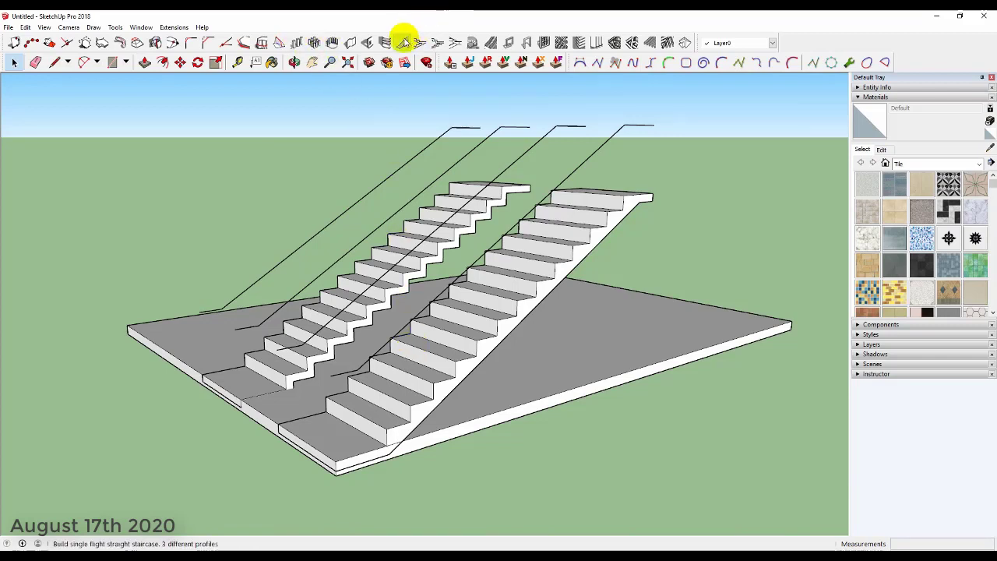
# Build a Type C open-tread staircase from the 1001bit single-flight staircase builder.
pyautogui.click(405, 41)
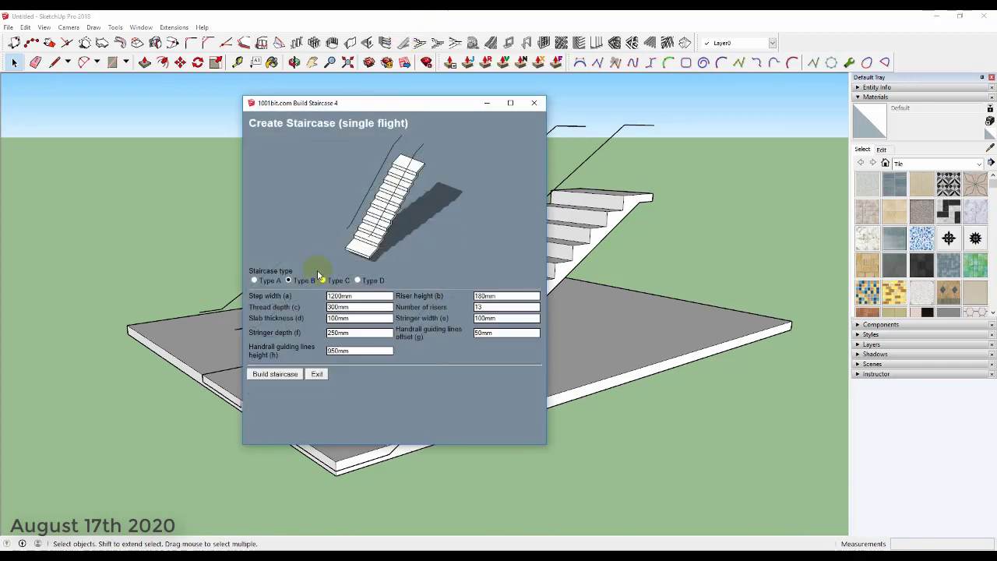
pyautogui.click(323, 281)
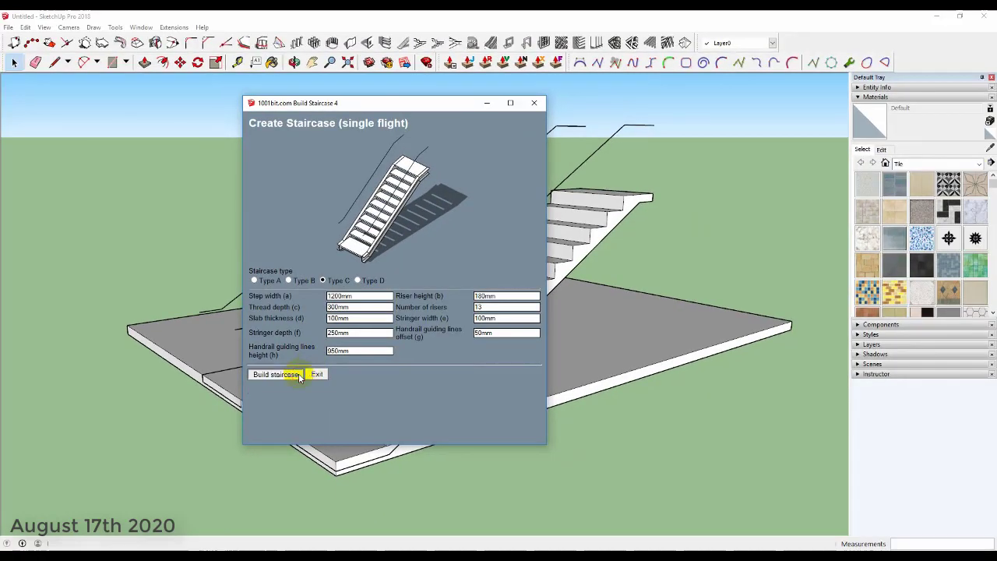
pyautogui.click(294, 375)
# Place the new Type C open-tread staircase at the upper-left of the slab.
pyautogui.moveTo(193, 297); pyautogui.dragTo(185, 392, button='middle')
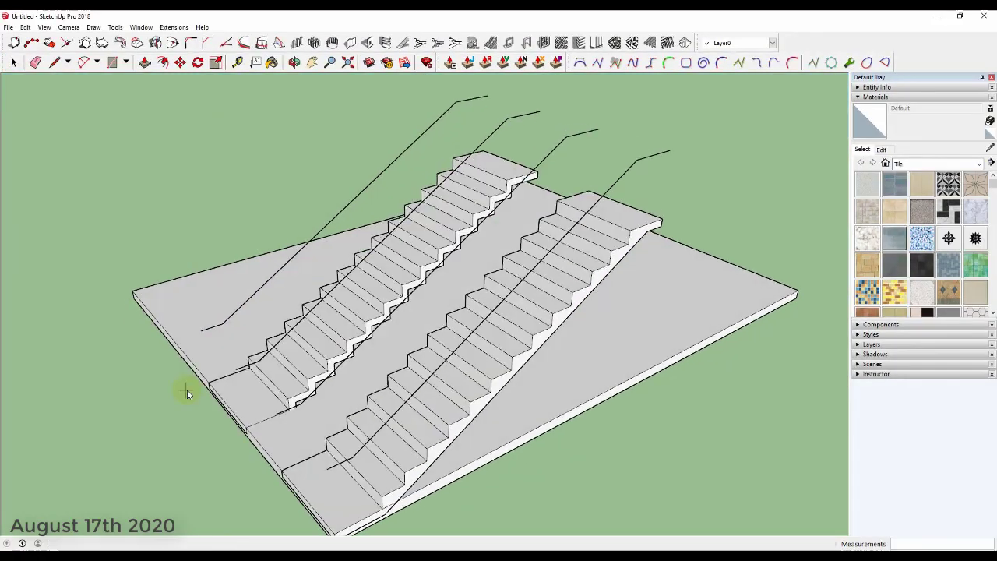
pyautogui.click(197, 277)
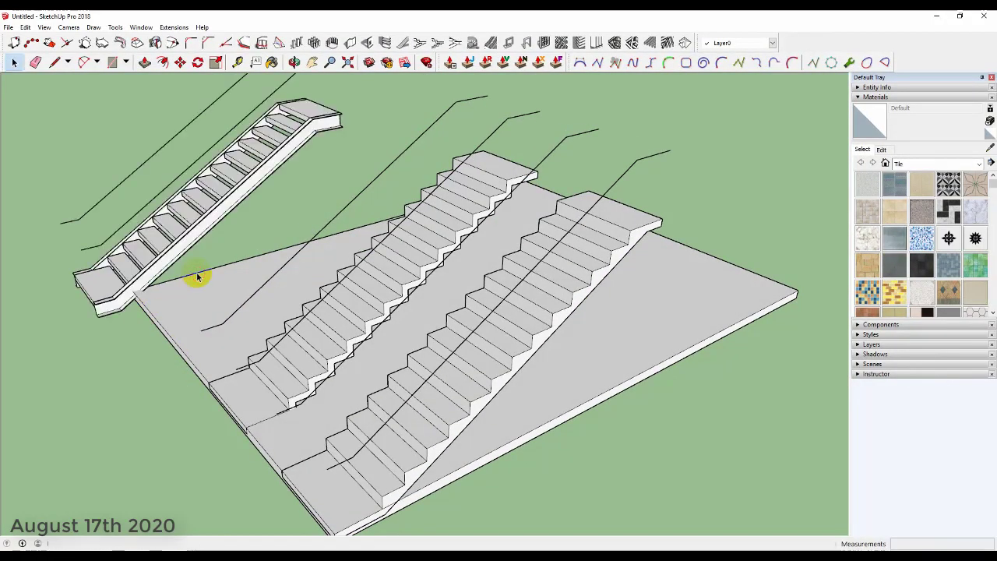
pyautogui.moveTo(161, 300); pyautogui.dragTo(545, 257, button='middle')
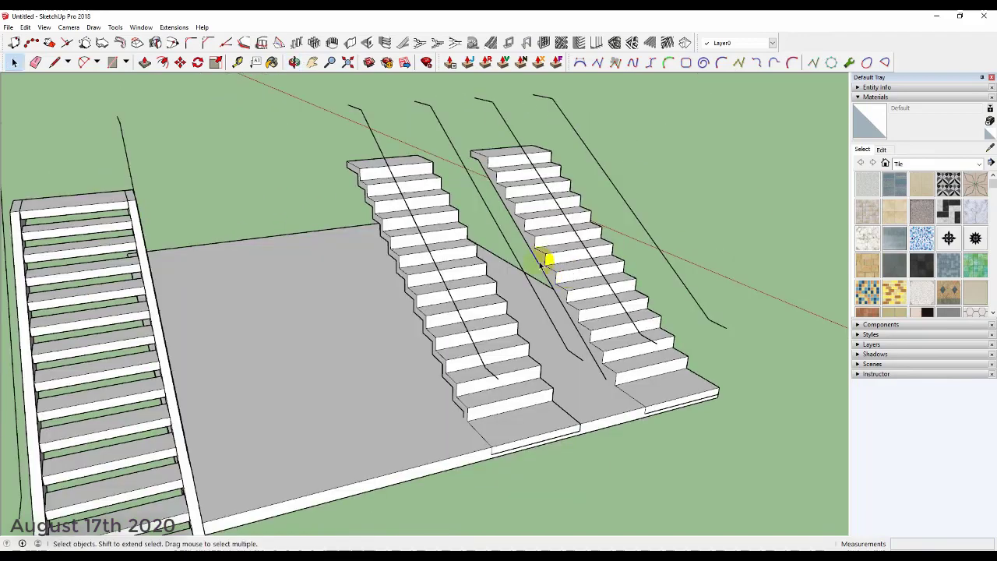
pyautogui.scroll(-5, 463, 284)
pyautogui.moveTo(461, 285)
pyautogui.mouseDown(button='middle')
pyautogui.moveTo(626, 322)
pyautogui.moveTo(456, 307)
pyautogui.moveTo(461, 296)
pyautogui.mouseUp(button='middle')
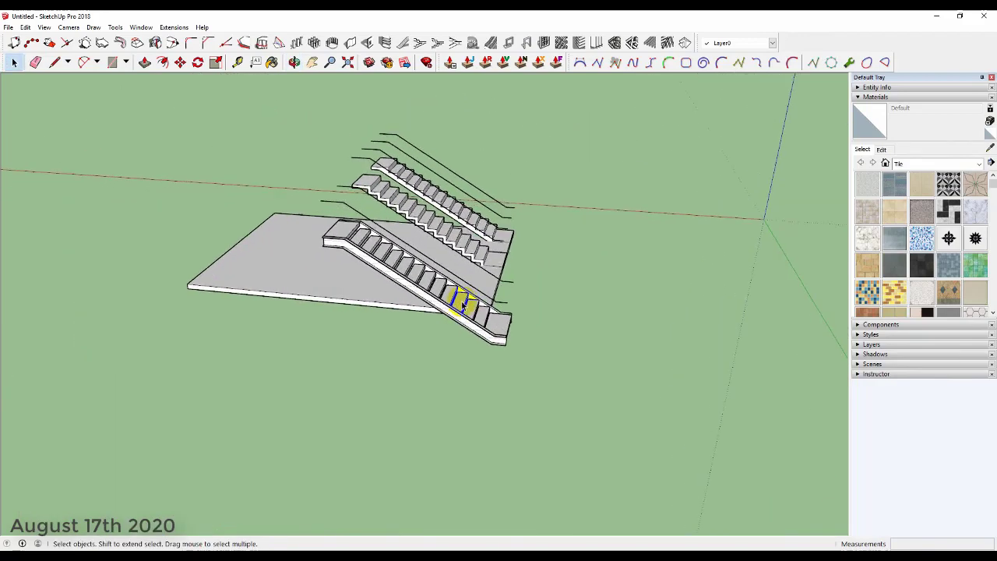
pyautogui.scroll(4, 526, 300)
pyautogui.moveTo(526, 300); pyautogui.dragTo(345, 329, button='middle')
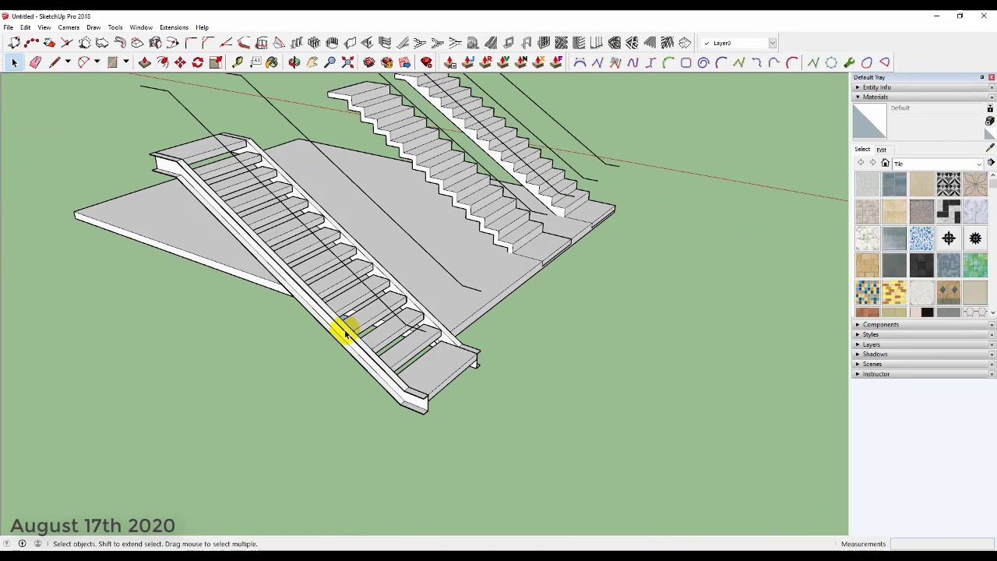
# Move the Type C staircase from its corner onto the landing's endpoint.
pyautogui.press('m')
pyautogui.moveTo(512, 367)
pyautogui.mouseDown(button='middle')
pyautogui.moveTo(432, 372)
pyautogui.moveTo(258, 312)
pyautogui.moveTo(152, 328)
pyautogui.mouseUp(button='middle')
pyautogui.scroll(3, 152, 328)
pyautogui.scroll(2, 279, 205)
pyautogui.scroll(2, 356, 216)
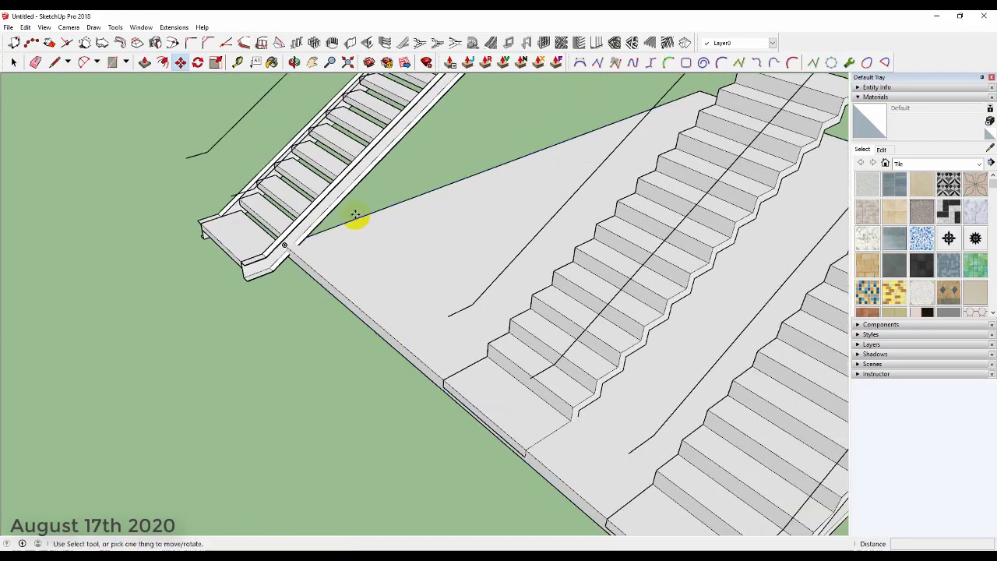
pyautogui.scroll(2, 289, 160)
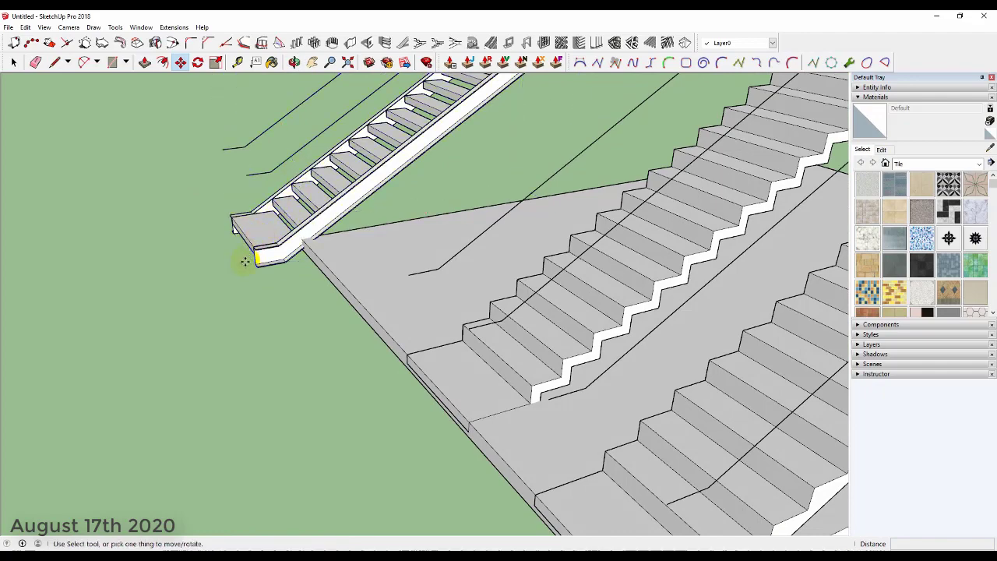
pyautogui.moveTo(241, 252)
pyautogui.mouseDown(button='middle')
pyautogui.moveTo(267, 256)
pyautogui.moveTo(285, 163)
pyautogui.moveTo(181, 294)
pyautogui.moveTo(212, 231)
pyautogui.moveTo(345, 223)
pyautogui.moveTo(331, 216)
pyautogui.mouseUp(button='middle')
pyautogui.scroll(3, 237, 204)
pyautogui.scroll(3, 240, 218)
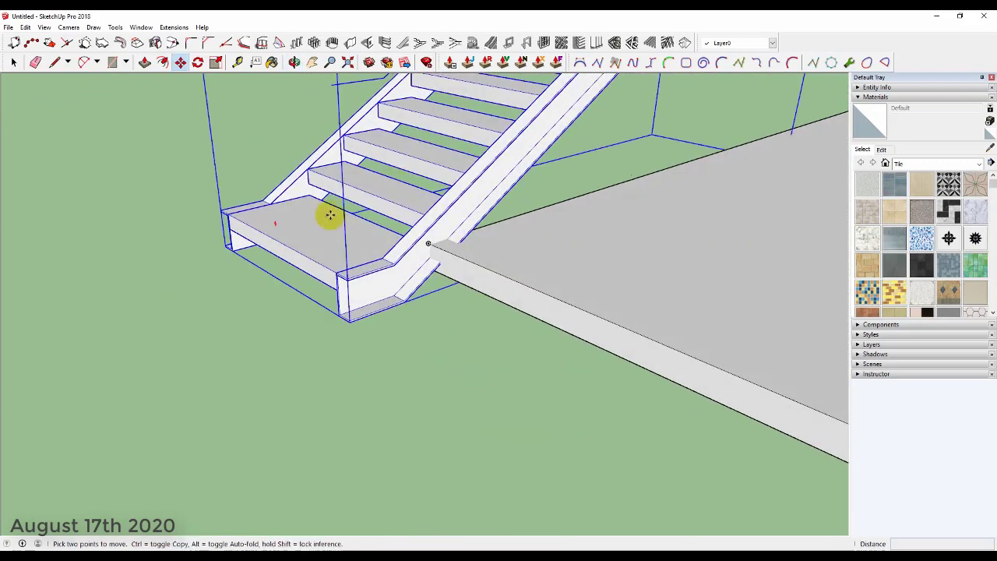
pyautogui.moveTo(250, 241)
pyautogui.mouseDown(button='middle')
pyautogui.moveTo(252, 190)
pyautogui.moveTo(238, 207)
pyautogui.moveTo(261, 251)
pyautogui.mouseUp(button='middle')
pyautogui.scroll(3, 225, 268)
pyautogui.scroll(-2, 245, 187)
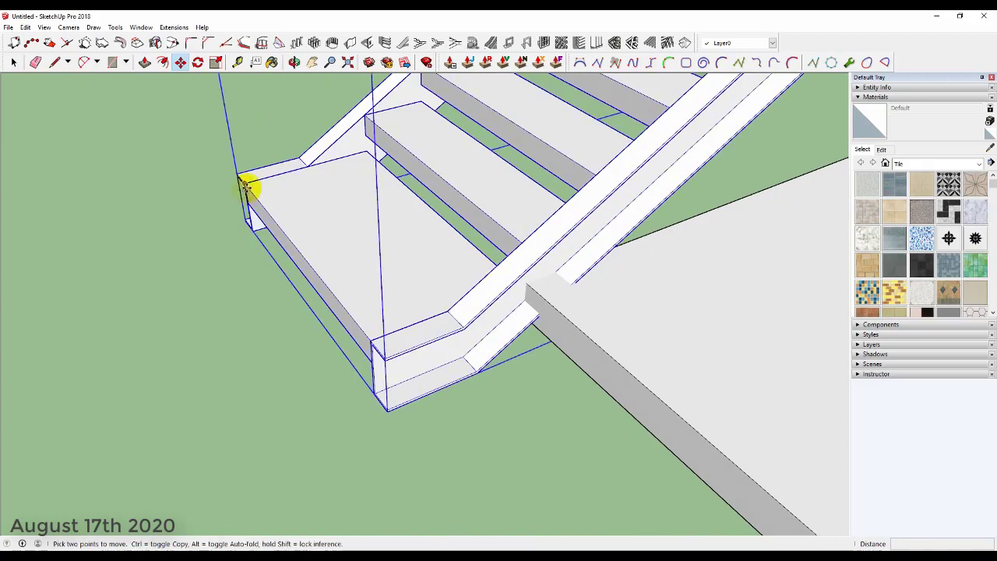
pyautogui.click(247, 184)
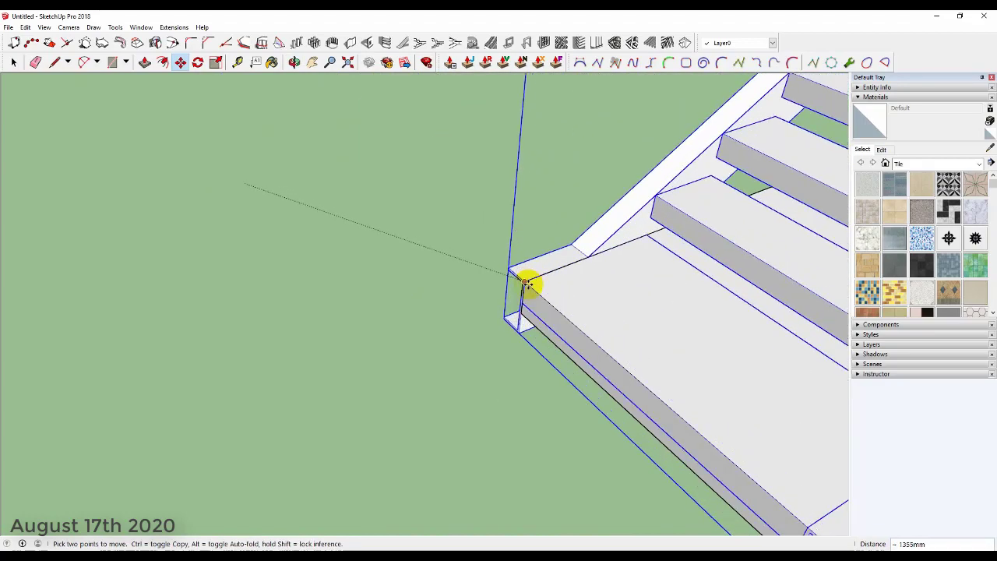
pyautogui.click(528, 285)
pyautogui.scroll(-4, 354, 273)
pyautogui.moveTo(354, 274)
pyautogui.mouseDown(button='middle')
pyautogui.moveTo(394, 283)
pyautogui.moveTo(463, 252)
pyautogui.moveTo(365, 171)
pyautogui.moveTo(318, 96)
pyautogui.moveTo(317, 129)
pyautogui.moveTo(314, 122)
pyautogui.moveTo(449, 238)
pyautogui.mouseUp(button='middle')
# Shift the Type C staircase group further toward the slab's front edge.
pyautogui.press('m')
pyautogui.click(467, 244)
pyautogui.moveTo(472, 322)
pyautogui.mouseDown(button='middle')
pyautogui.moveTo(605, 329)
pyautogui.moveTo(381, 343)
pyautogui.moveTo(691, 325)
pyautogui.mouseUp(button='middle')
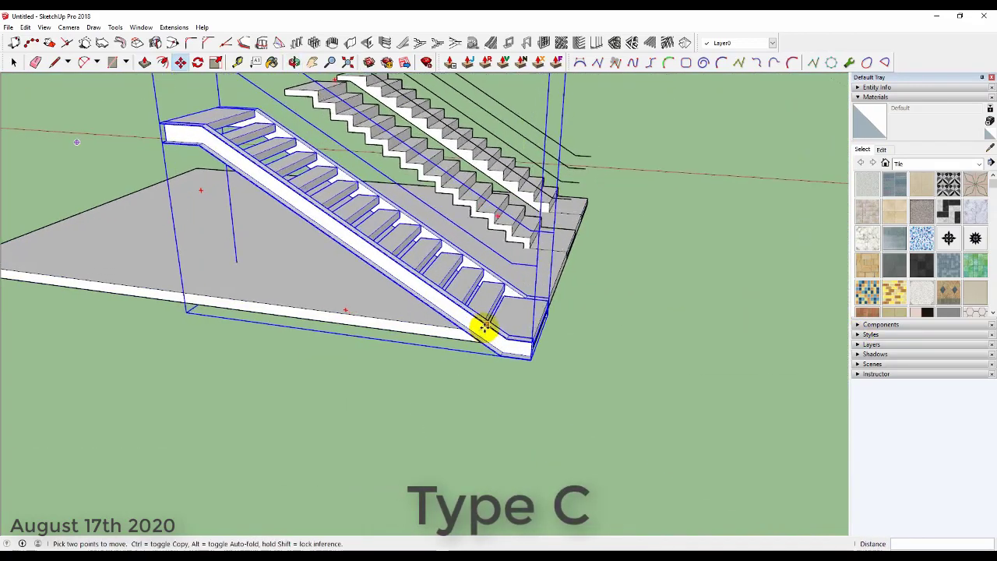
pyautogui.moveTo(483, 329)
pyautogui.mouseDown(button='middle')
pyautogui.moveTo(516, 246)
pyautogui.moveTo(541, 218)
pyautogui.moveTo(653, 307)
pyautogui.moveTo(517, 385)
pyautogui.moveTo(444, 399)
pyautogui.moveTo(534, 397)
pyautogui.moveTo(592, 319)
pyautogui.moveTo(652, 294)
pyautogui.moveTo(688, 327)
pyautogui.moveTo(521, 314)
pyautogui.moveTo(506, 301)
pyautogui.moveTo(332, 348)
pyautogui.mouseUp(button='middle')
pyautogui.press('m')
pyautogui.scroll(2, 332, 349)
pyautogui.scroll(2, 333, 345)
pyautogui.scroll(2, 434, 340)
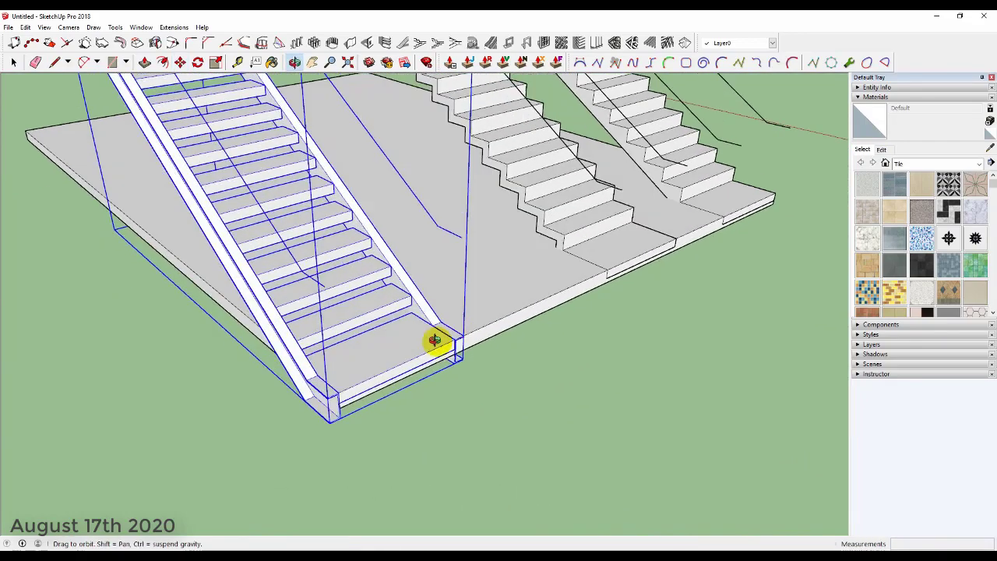
pyautogui.scroll(2, 303, 371)
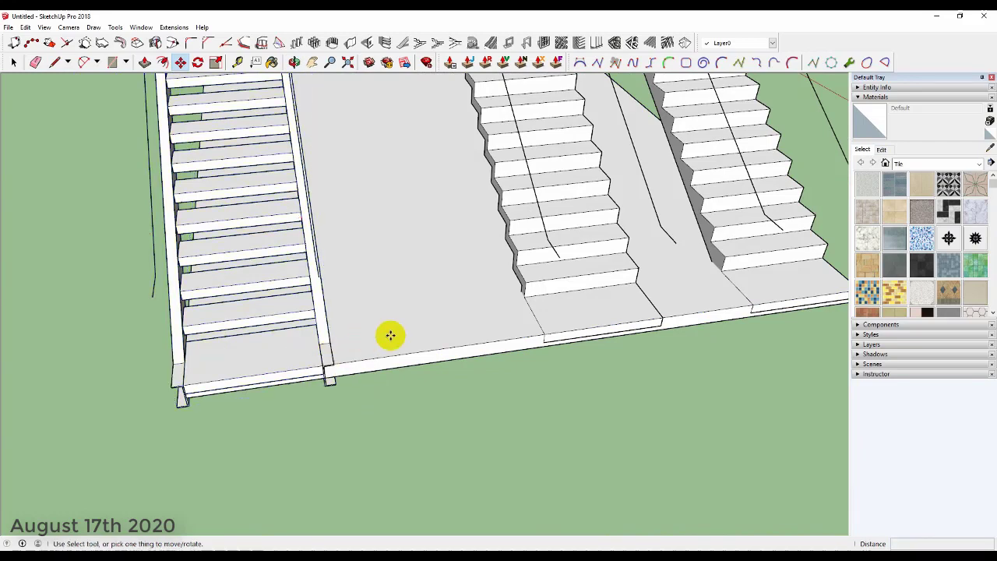
# Move the Type C stringer staircase from its corner into line beside the other flights.
pyautogui.click(335, 364)
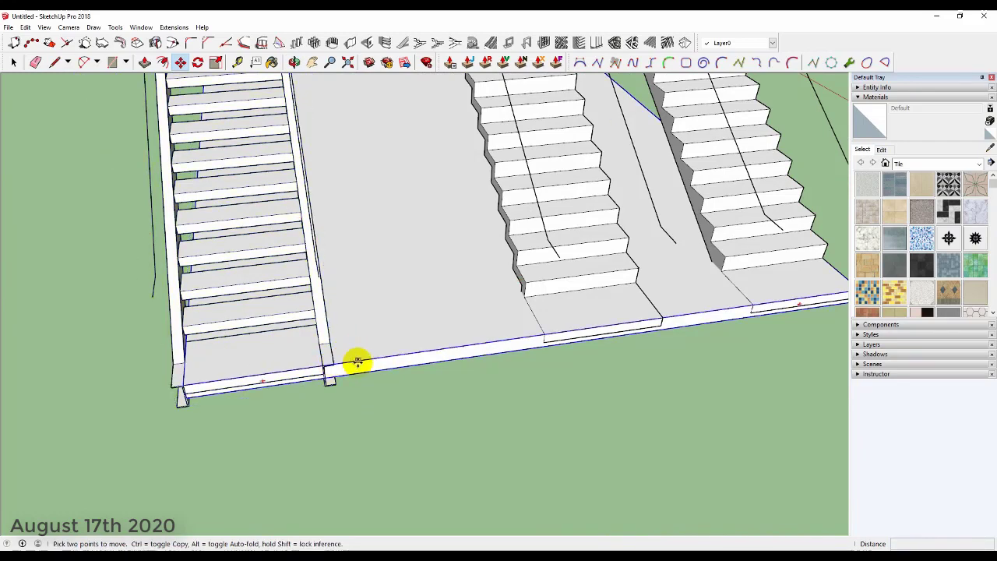
pyautogui.click(476, 347)
pyautogui.moveTo(474, 345)
pyautogui.mouseDown(button='middle')
pyautogui.moveTo(441, 352)
pyautogui.moveTo(357, 338)
pyautogui.mouseUp(button='middle')
pyautogui.press('space')
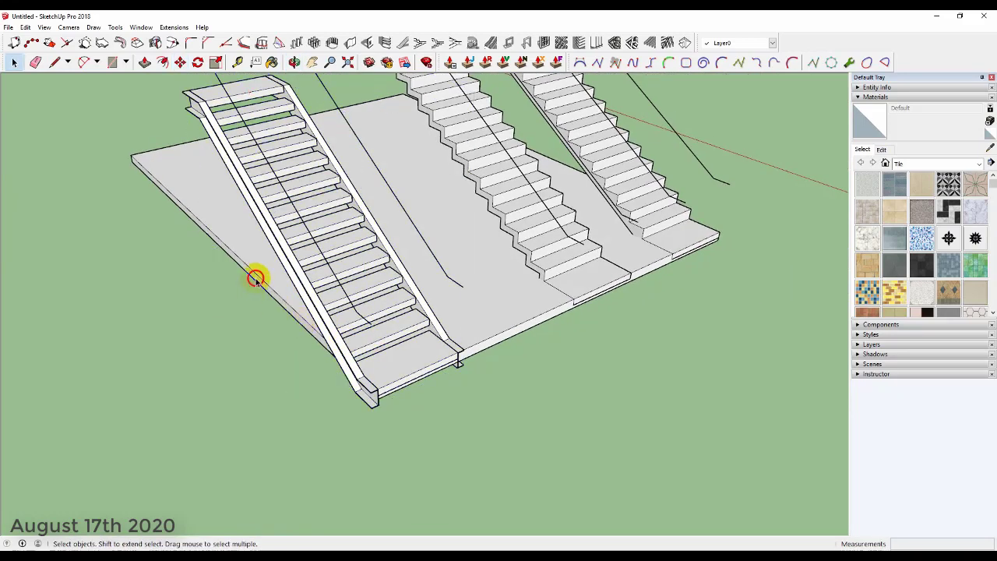
# Push/Pull the slab's left side face outward about 2853mm to widen it.
pyautogui.tripleClick(256, 279)
pyautogui.click(255, 279)
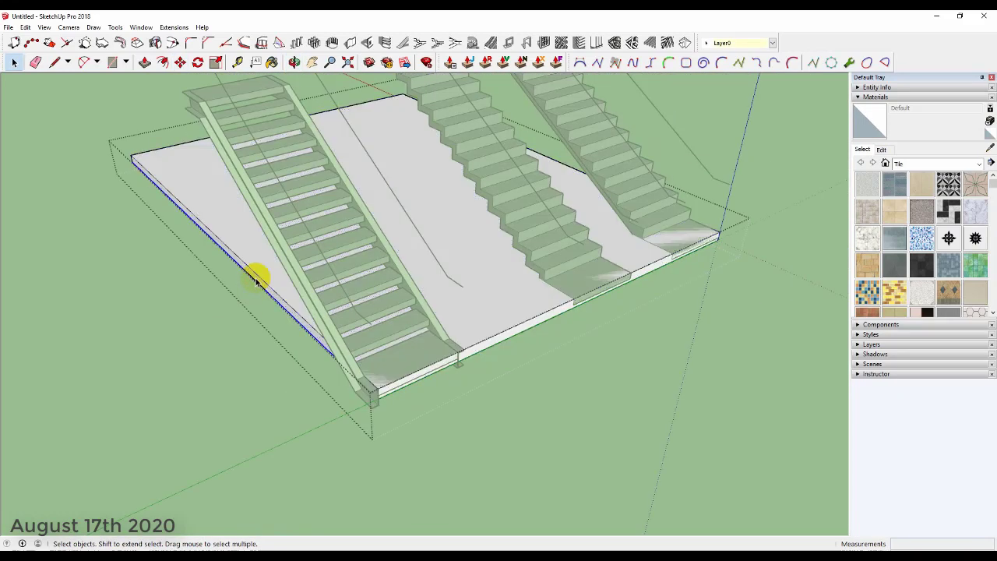
pyautogui.moveTo(255, 278)
pyautogui.mouseDown(button='middle')
pyautogui.moveTo(276, 270)
pyautogui.moveTo(279, 292)
pyautogui.mouseUp(button='middle')
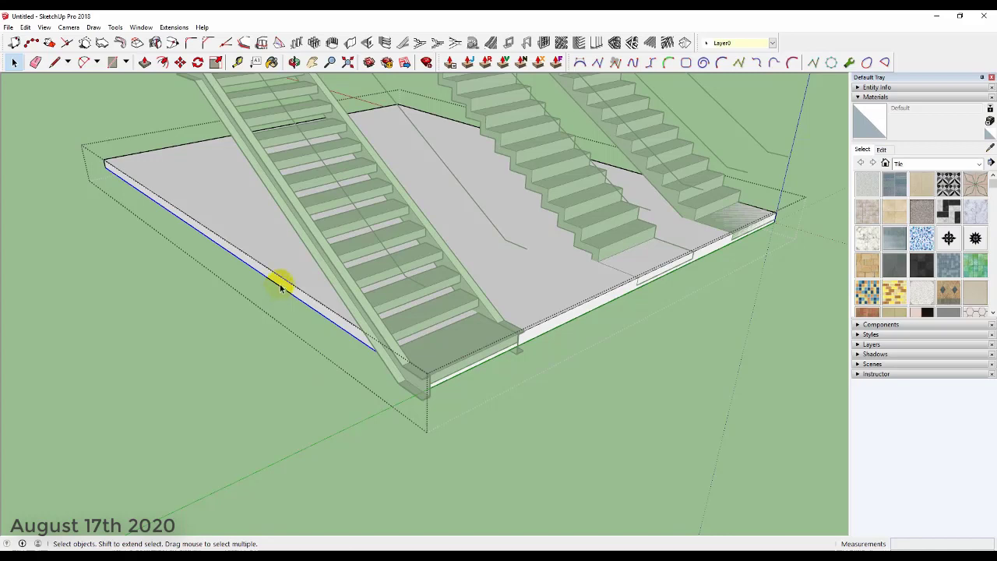
pyautogui.click(282, 287)
pyautogui.press('p')
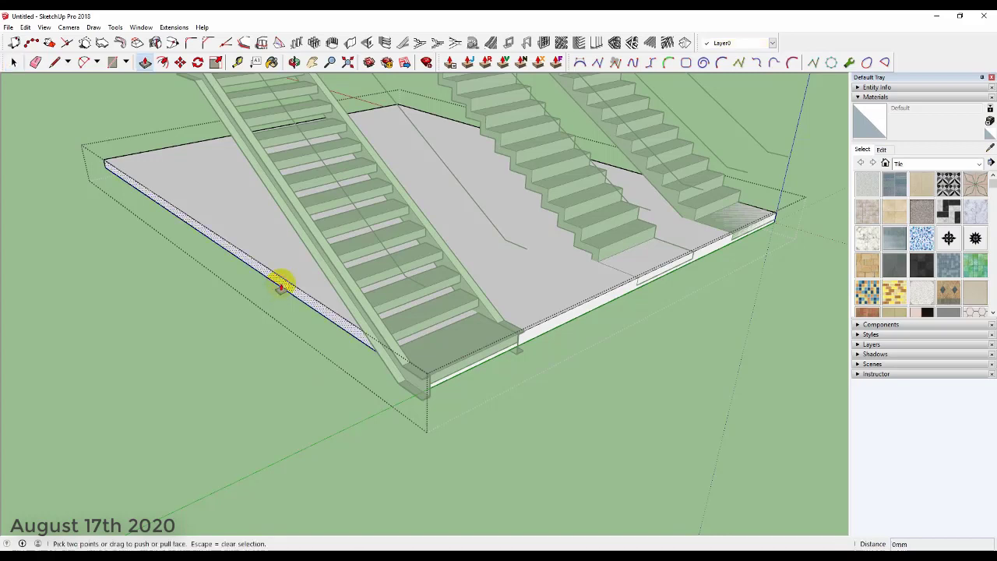
pyautogui.moveTo(283, 287); pyautogui.dragTo(37, 392)
pyautogui.click(38, 392)
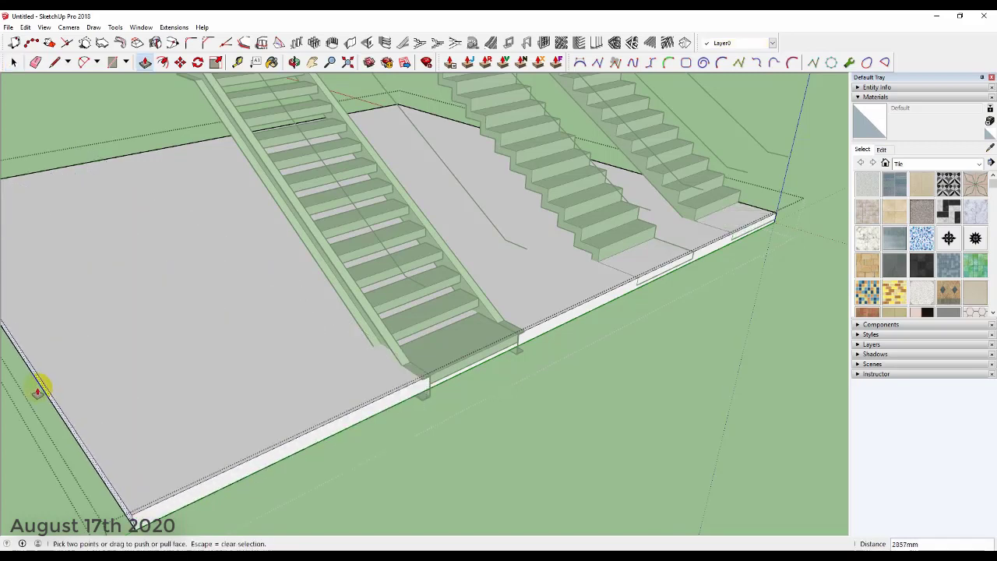
pyautogui.press('space')
pyautogui.scroll(-5, 463, 371)
pyautogui.moveTo(478, 367); pyautogui.dragTo(616, 364, button='middle')
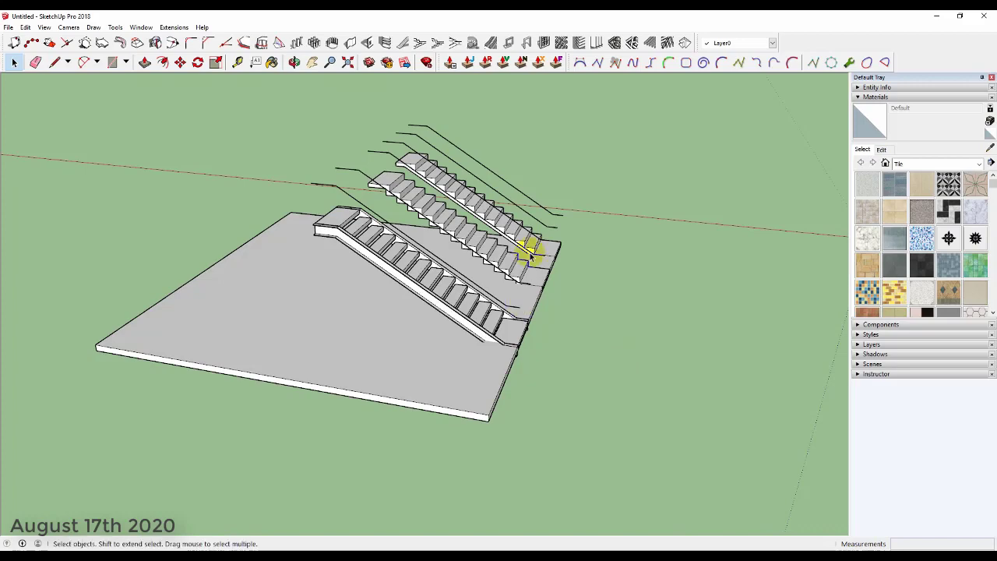
pyautogui.scroll(2, 517, 236)
pyautogui.scroll(3, 524, 261)
pyautogui.moveTo(525, 285)
pyautogui.mouseDown(button='middle')
pyautogui.moveTo(373, 319)
pyautogui.moveTo(289, 216)
pyautogui.moveTo(285, 223)
pyautogui.moveTo(339, 210)
pyautogui.mouseUp(button='middle')
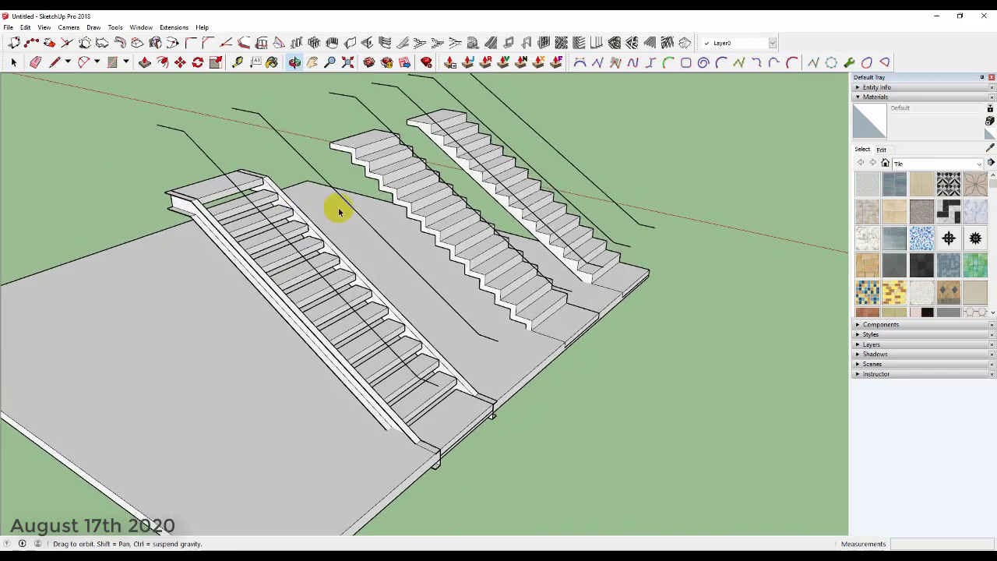
# Choose Type D in the 1001bit single-flight staircase builder and build it.
pyautogui.click(409, 42)
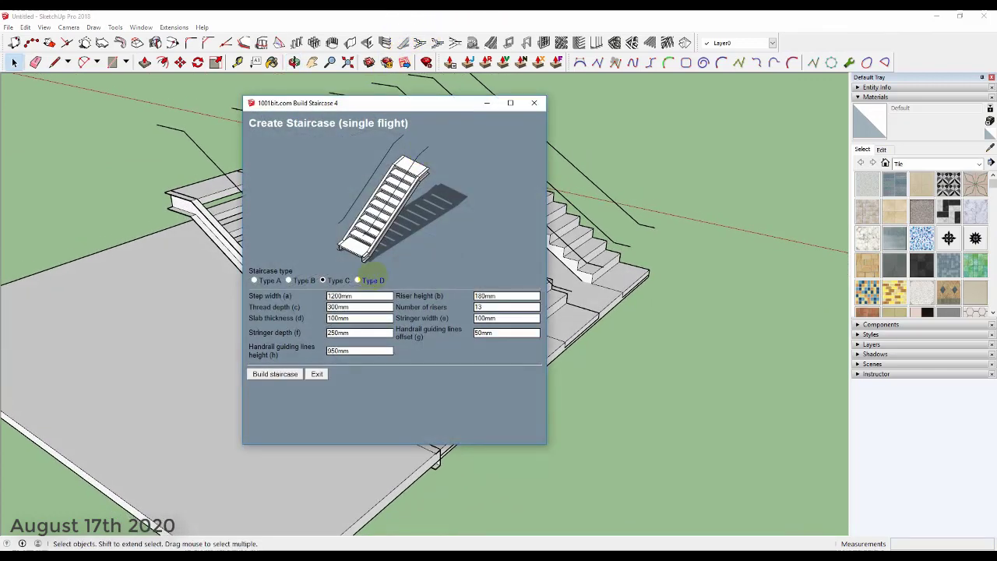
pyautogui.click(358, 281)
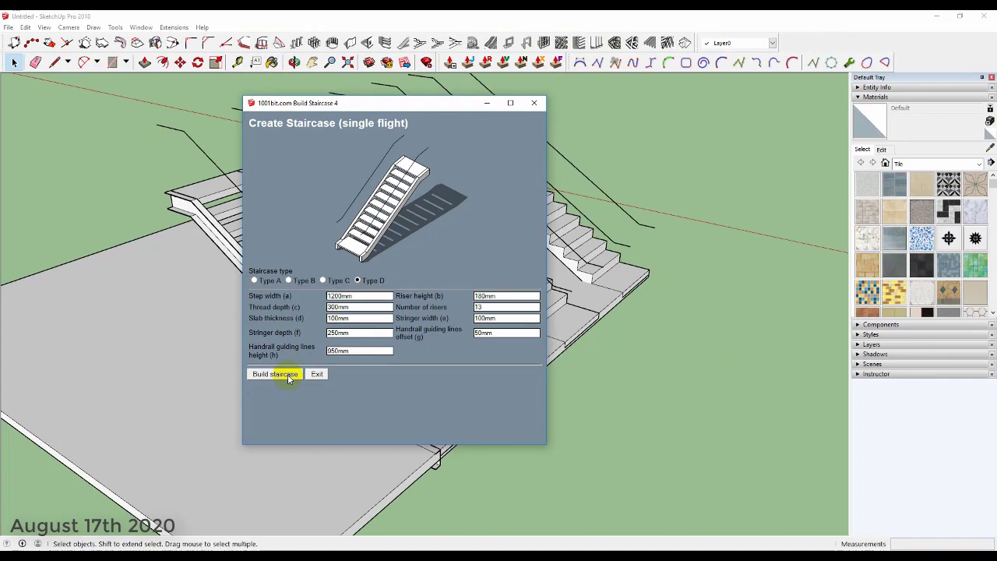
pyautogui.click(288, 374)
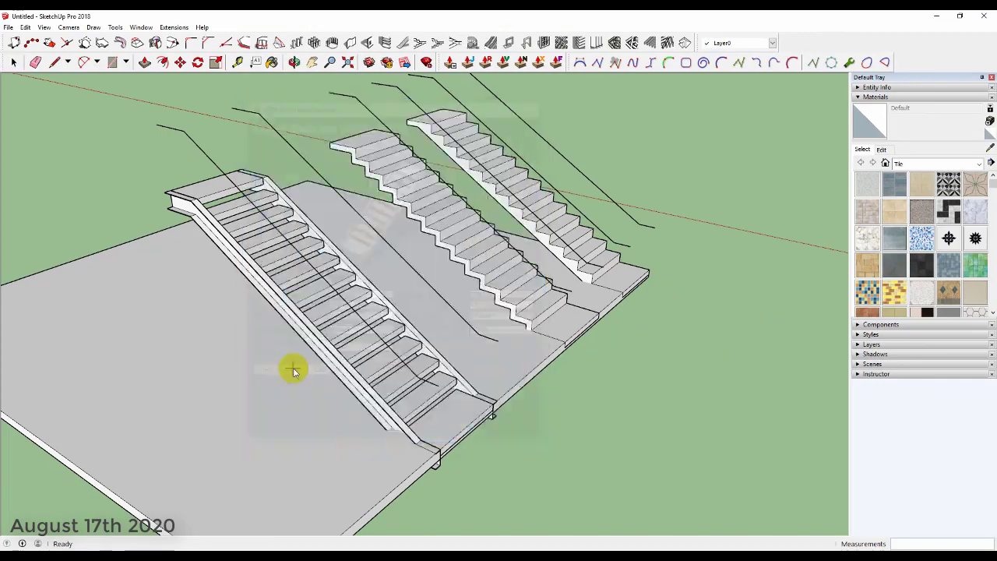
# Place the Type D staircase at the widened slab's left corner.
pyautogui.moveTo(478, 241)
pyautogui.mouseDown(button='middle')
pyautogui.moveTo(485, 285)
pyautogui.moveTo(78, 335)
pyautogui.mouseUp(button='middle')
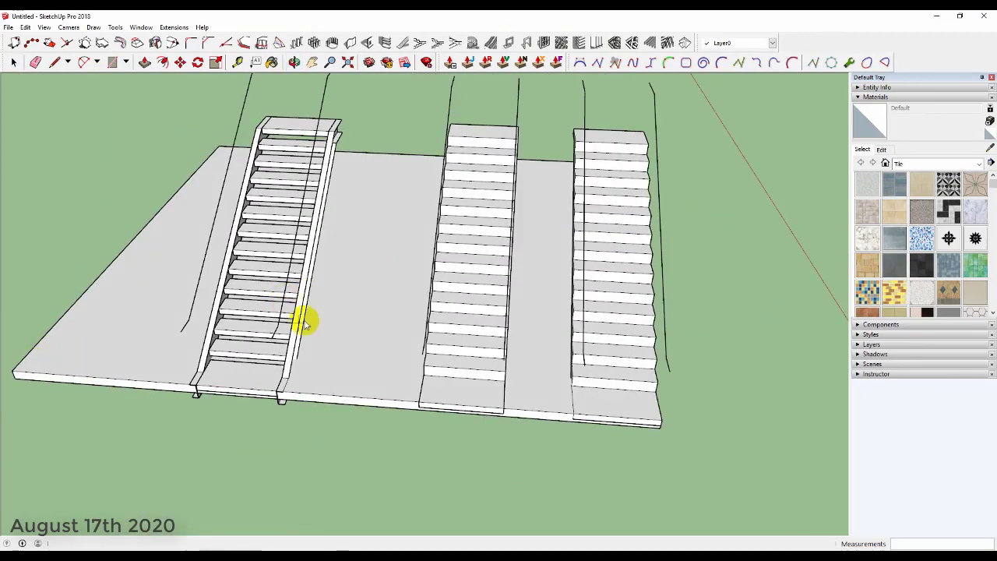
pyautogui.moveTo(301, 318)
pyautogui.mouseDown(button='middle')
pyautogui.moveTo(434, 329)
pyautogui.moveTo(223, 307)
pyautogui.moveTo(199, 284)
pyautogui.mouseUp(button='middle')
pyautogui.scroll(2, 199, 286)
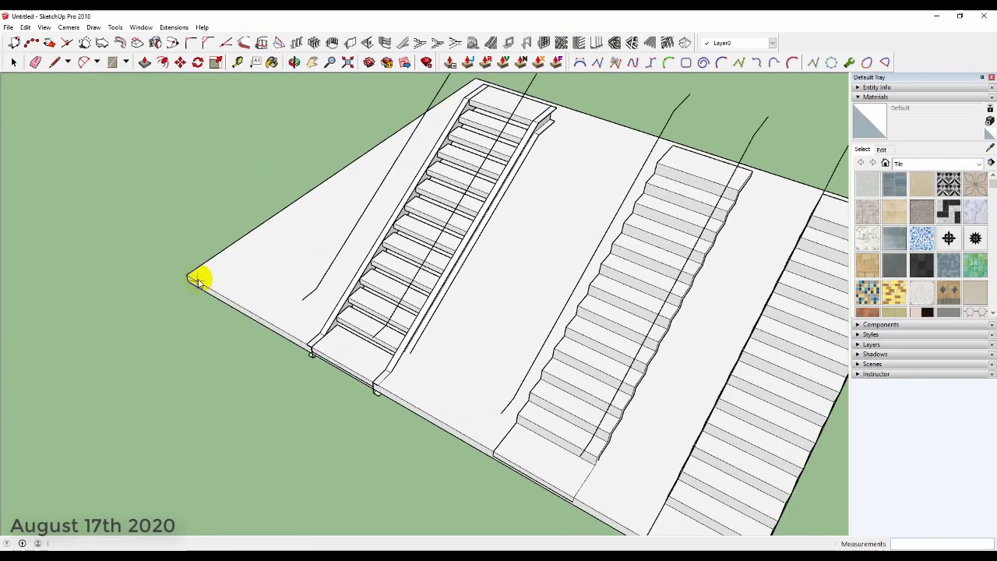
pyautogui.scroll(2, 201, 279)
pyautogui.click(183, 277)
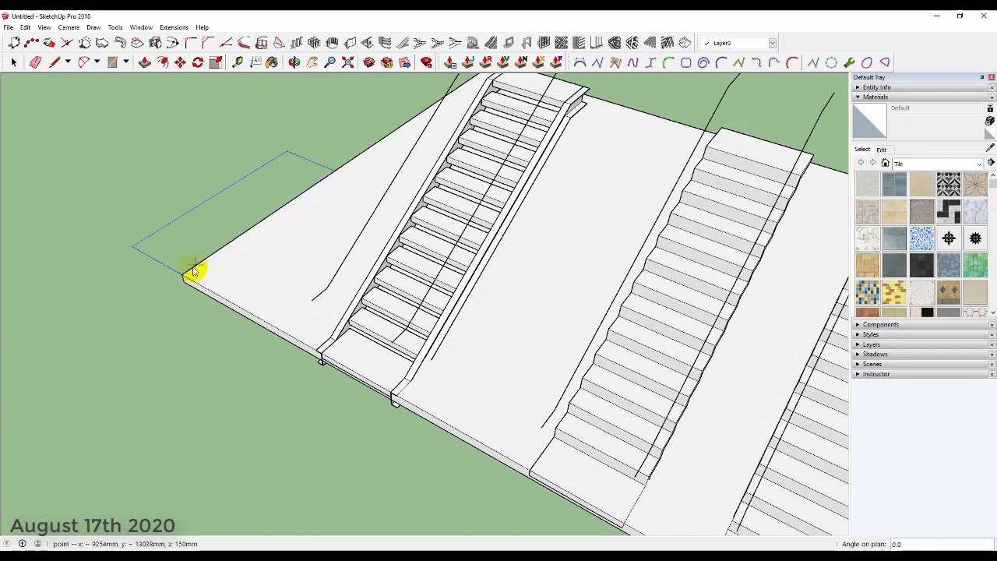
pyautogui.click(258, 229)
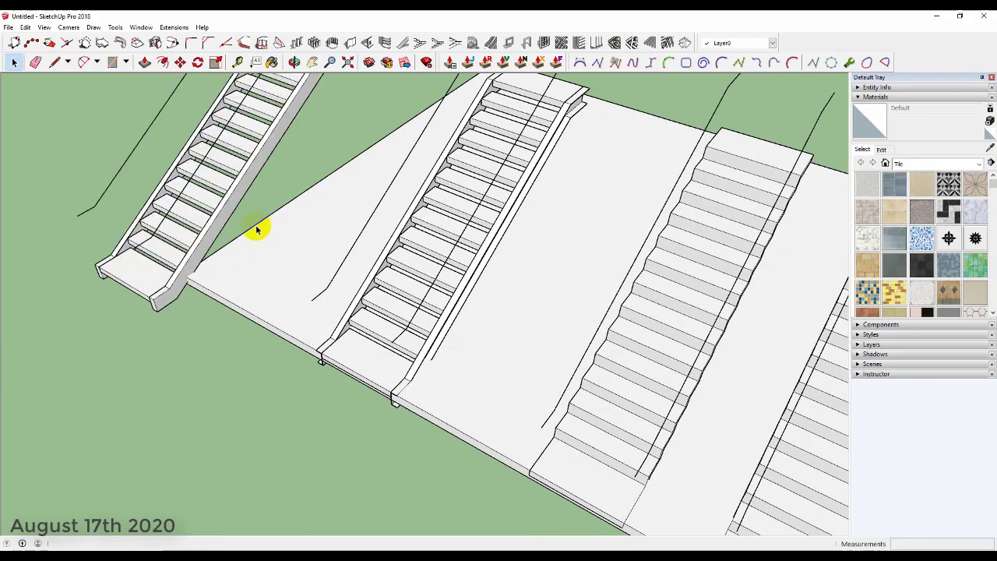
# Orbit and zoom to inspect the new Type D staircase up close.
pyautogui.moveTo(249, 267)
pyautogui.mouseDown(button='middle')
pyautogui.moveTo(361, 341)
pyautogui.moveTo(646, 258)
pyautogui.moveTo(641, 277)
pyautogui.mouseUp(button='middle')
pyautogui.scroll(-3, 189, 307)
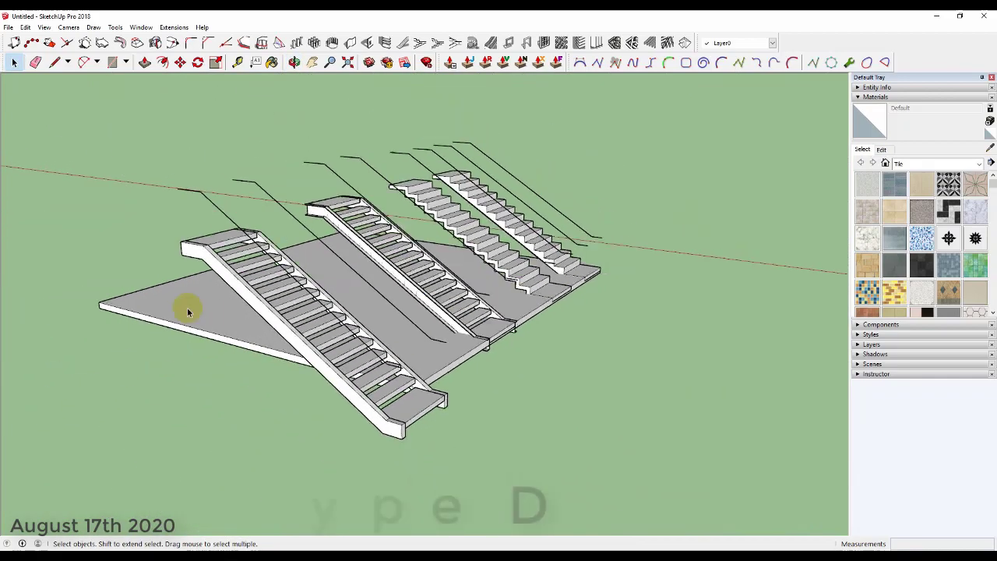
pyautogui.moveTo(189, 307)
pyautogui.mouseDown(button='middle')
pyautogui.moveTo(174, 382)
pyautogui.moveTo(250, 341)
pyautogui.mouseUp(button='middle')
pyautogui.scroll(2, 274, 360)
pyautogui.scroll(2, 273, 360)
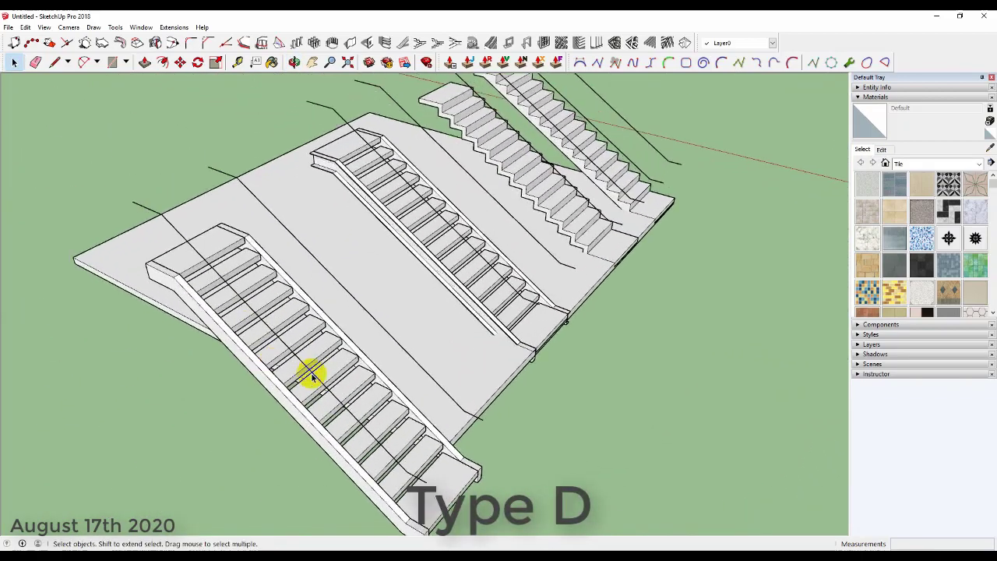
pyautogui.scroll(3, 311, 374)
pyautogui.moveTo(382, 383)
pyautogui.mouseDown(button='middle')
pyautogui.moveTo(473, 303)
pyautogui.moveTo(496, 267)
pyautogui.moveTo(475, 286)
pyautogui.moveTo(147, 267)
pyautogui.moveTo(147, 236)
pyautogui.moveTo(247, 268)
pyautogui.mouseUp(button='middle')
pyautogui.press('space')
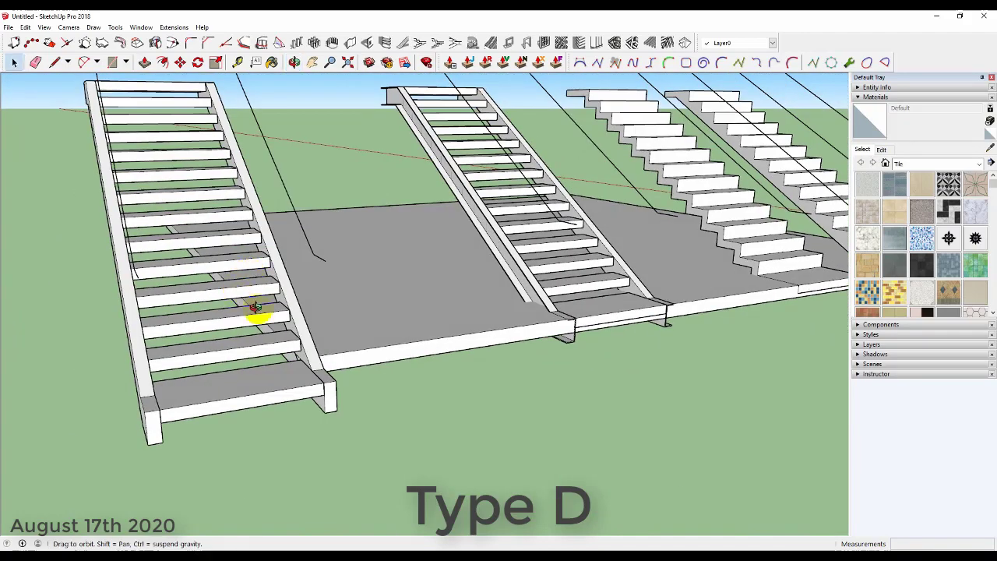
pyautogui.scroll(3, 257, 311)
pyautogui.scroll(1, 311, 330)
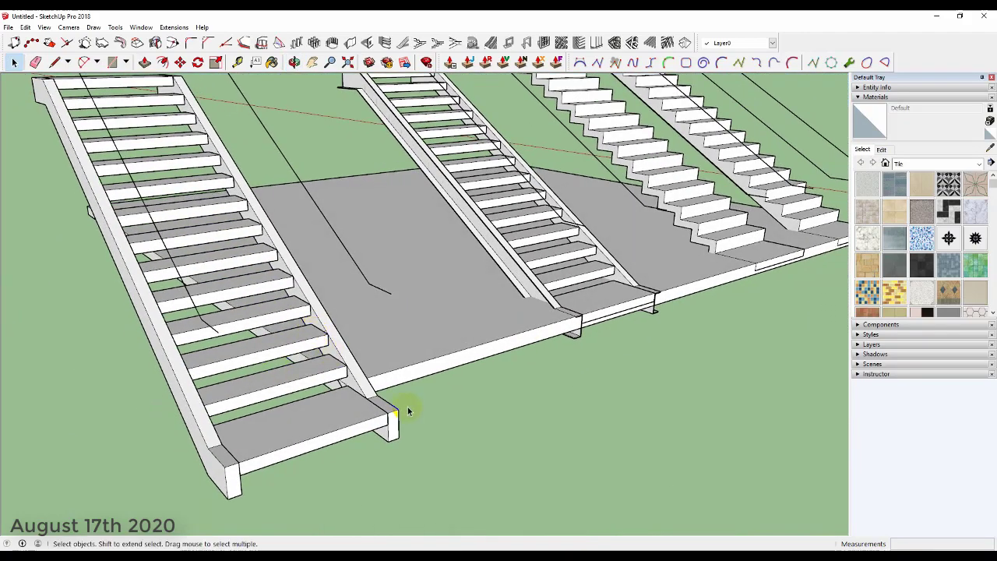
# Move the Type D staircase 1400mm from its bottom corner into line with the others.
pyautogui.click(383, 413)
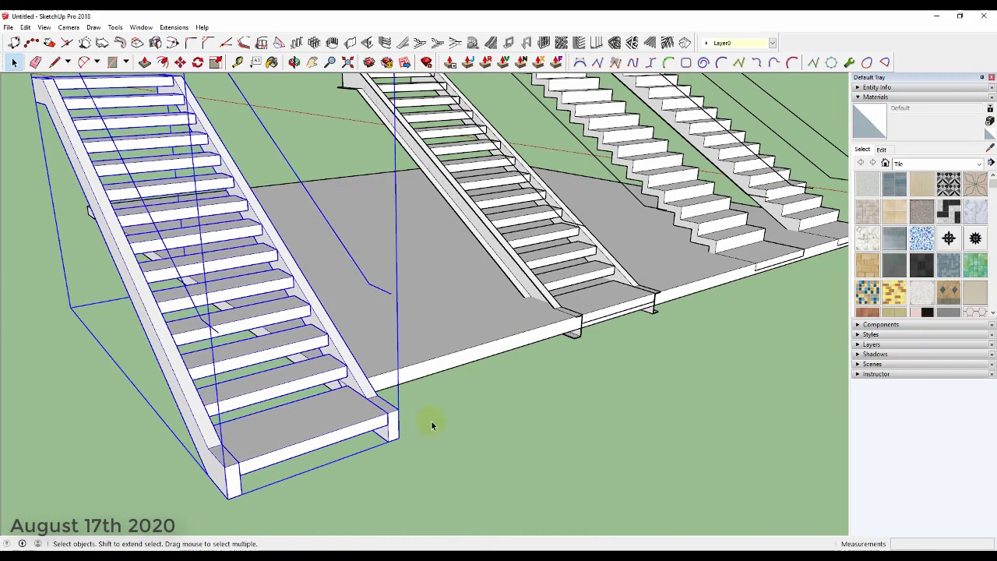
pyautogui.press('m')
pyautogui.moveTo(397, 411); pyautogui.dragTo(345, 387)
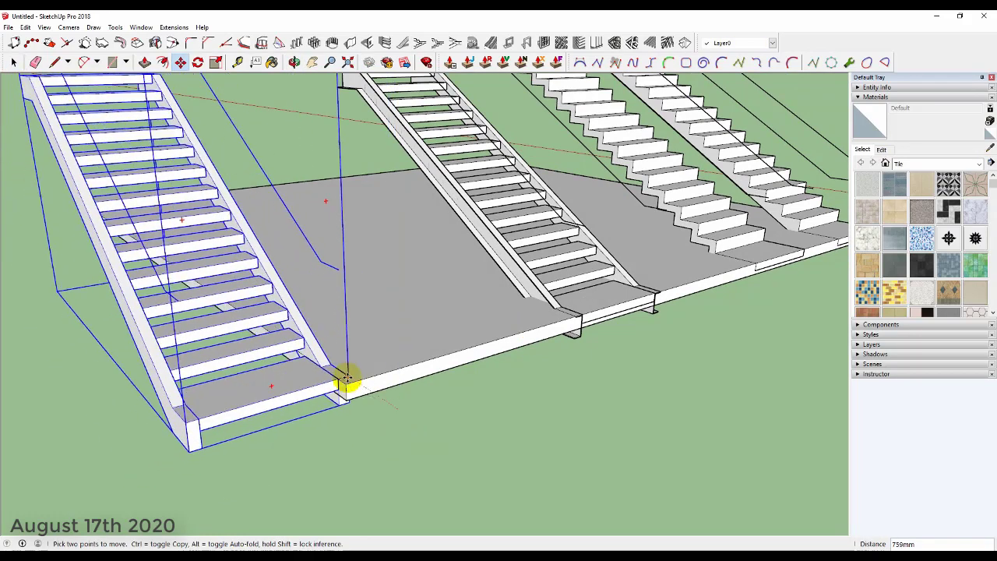
pyautogui.click(345, 388)
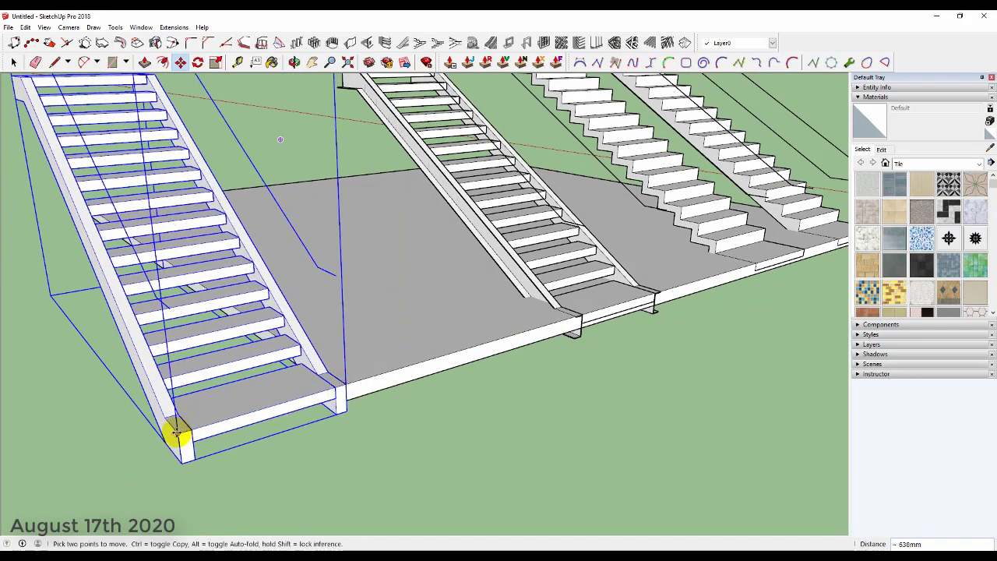
pyautogui.click(348, 377)
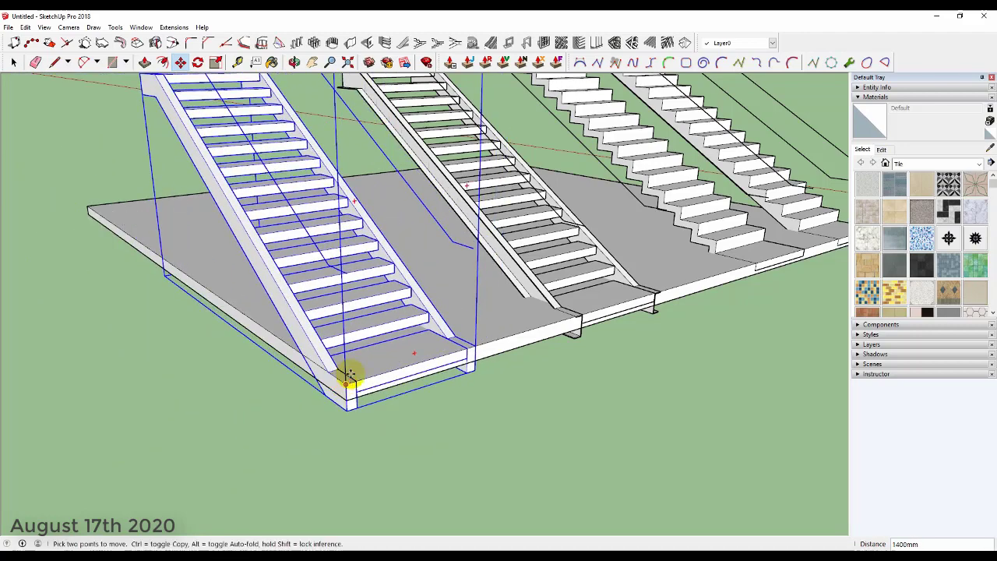
# Deselect the staircase and view all four flights together on the slab.
pyautogui.scroll(-3, 475, 364)
pyautogui.moveTo(498, 363); pyautogui.dragTo(434, 379, button='middle')
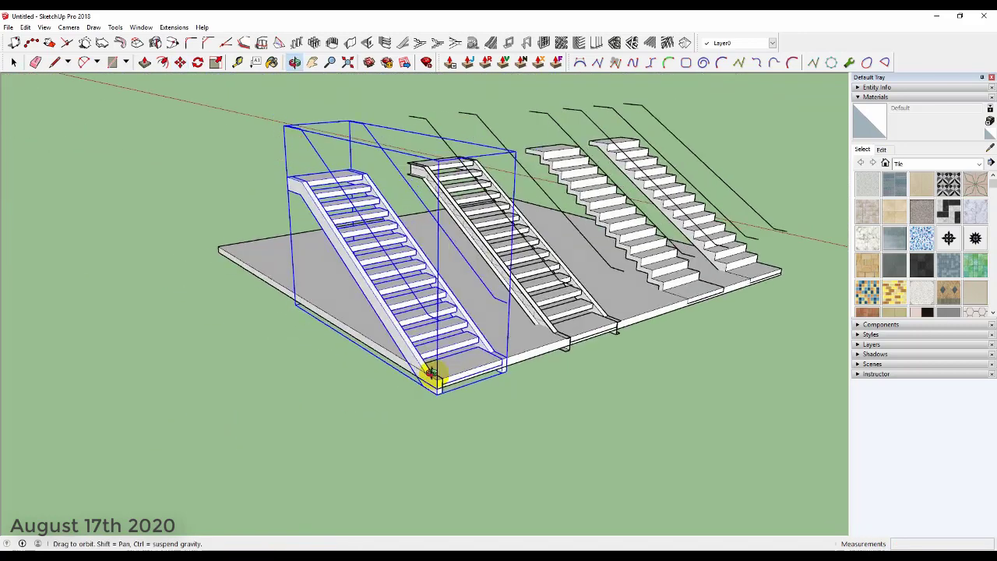
pyautogui.press('space')
pyautogui.click(584, 402)
pyautogui.moveTo(585, 403); pyautogui.dragTo(584, 388, button='middle')
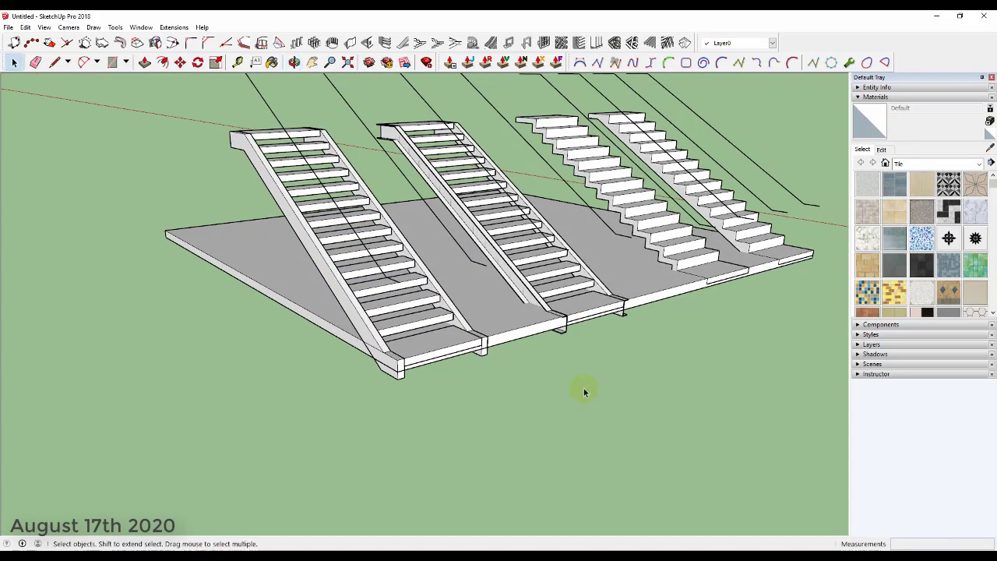
pyautogui.click(298, 292)
# Hide the slab beneath the four staircases.
pyautogui.rightClick(298, 291)
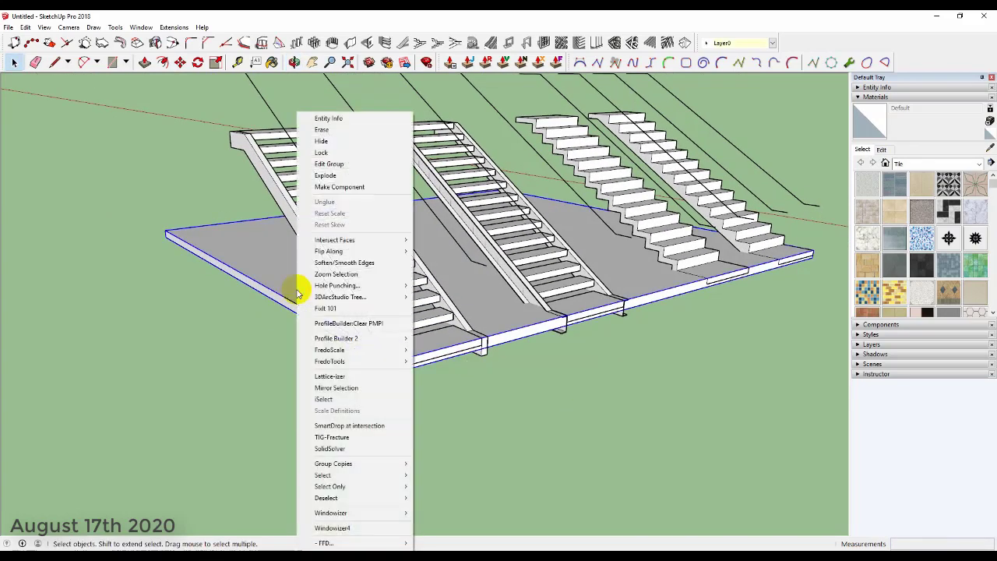
pyautogui.click(334, 146)
pyautogui.moveTo(468, 379)
pyautogui.mouseDown(button='middle')
pyautogui.moveTo(456, 375)
pyautogui.moveTo(566, 377)
pyautogui.moveTo(468, 367)
pyautogui.moveTo(408, 290)
pyautogui.moveTo(390, 223)
pyautogui.moveTo(337, 333)
pyautogui.moveTo(290, 340)
pyautogui.moveTo(416, 345)
pyautogui.mouseUp(button='middle')
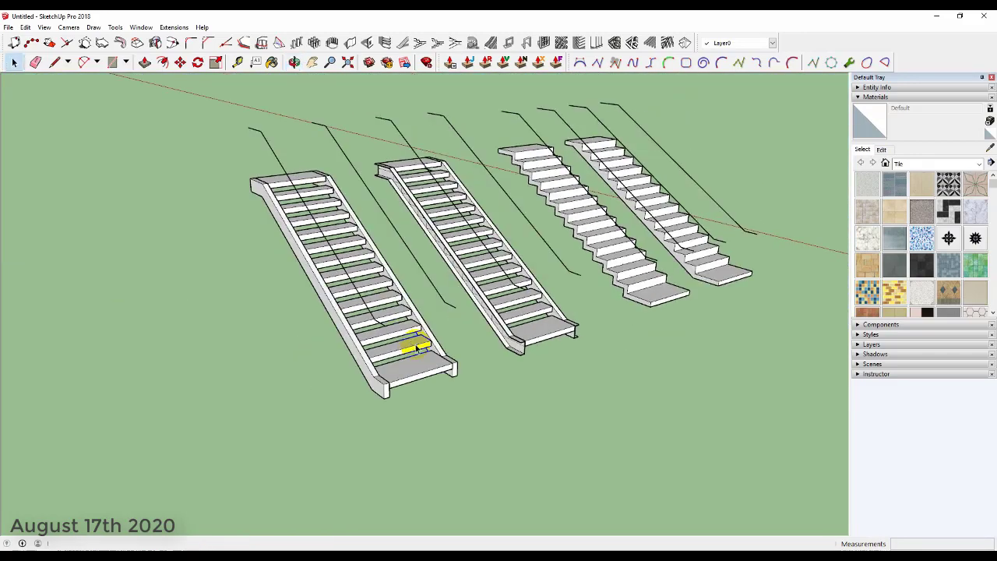
# Select each of the four staircase groups in turn, then zoom in on the first.
pyautogui.click(628, 285)
pyautogui.moveTo(685, 348)
pyautogui.mouseDown(button='middle')
pyautogui.moveTo(741, 245)
pyautogui.moveTo(697, 260)
pyautogui.moveTo(707, 289)
pyautogui.mouseUp(button='middle')
pyautogui.click(732, 290)
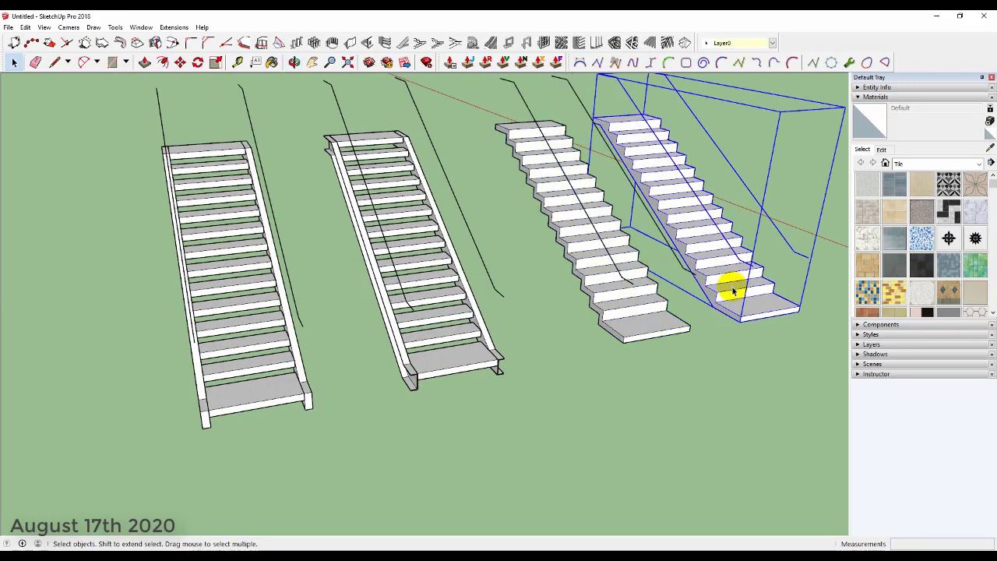
pyautogui.click(618, 315)
pyautogui.click(448, 342)
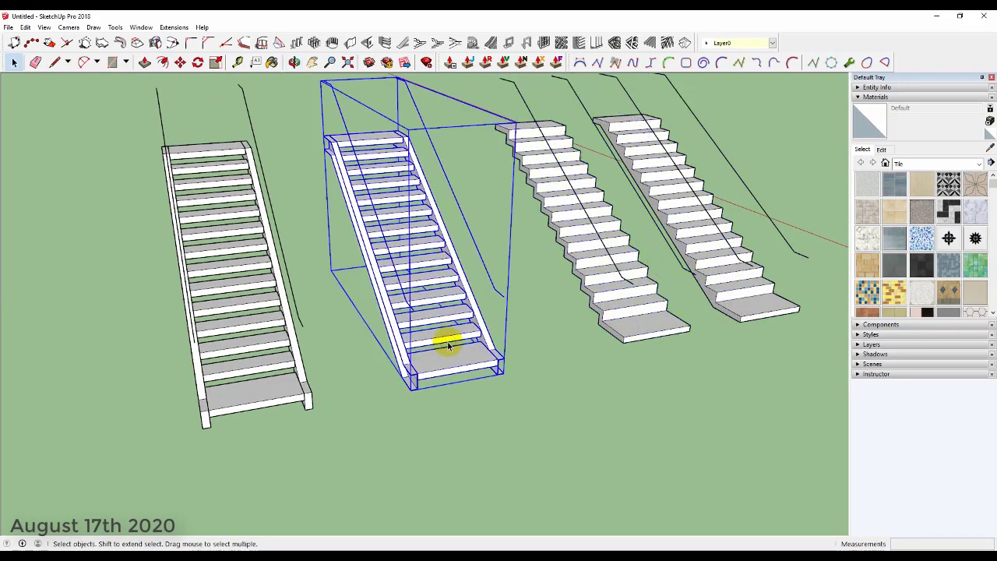
pyautogui.click(287, 358)
pyautogui.scroll(2, 230, 401)
pyautogui.scroll(3, 234, 401)
pyautogui.moveTo(238, 400); pyautogui.dragTo(410, 400, button='middle')
pyautogui.press('t')
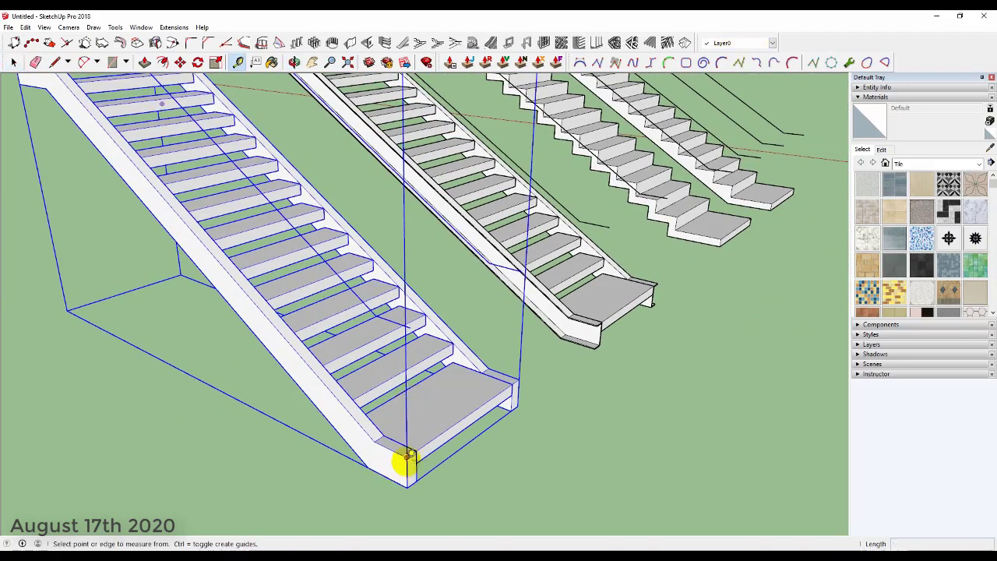
pyautogui.click(407, 458)
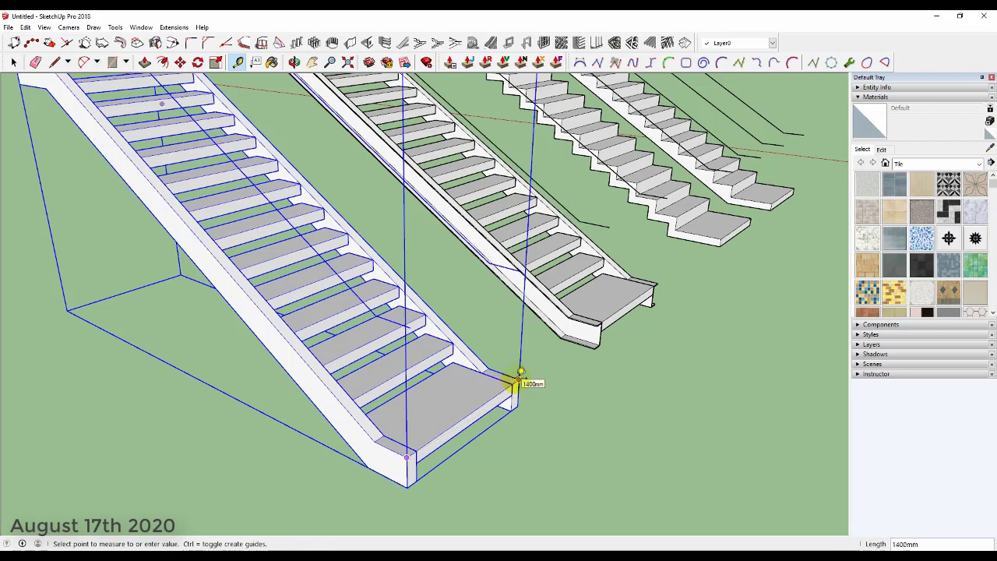
pyautogui.click(520, 374)
pyautogui.click(415, 451)
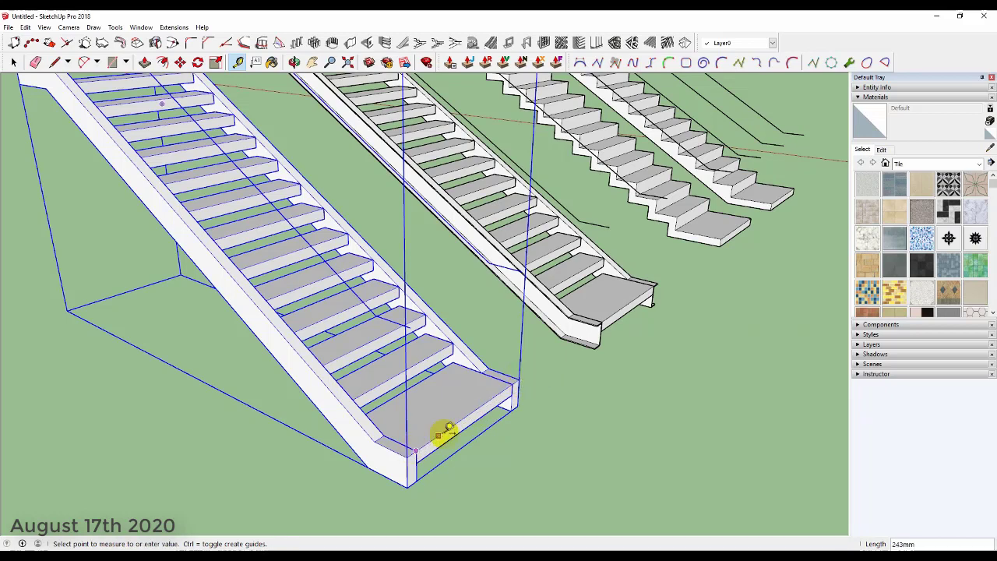
pyautogui.click(512, 385)
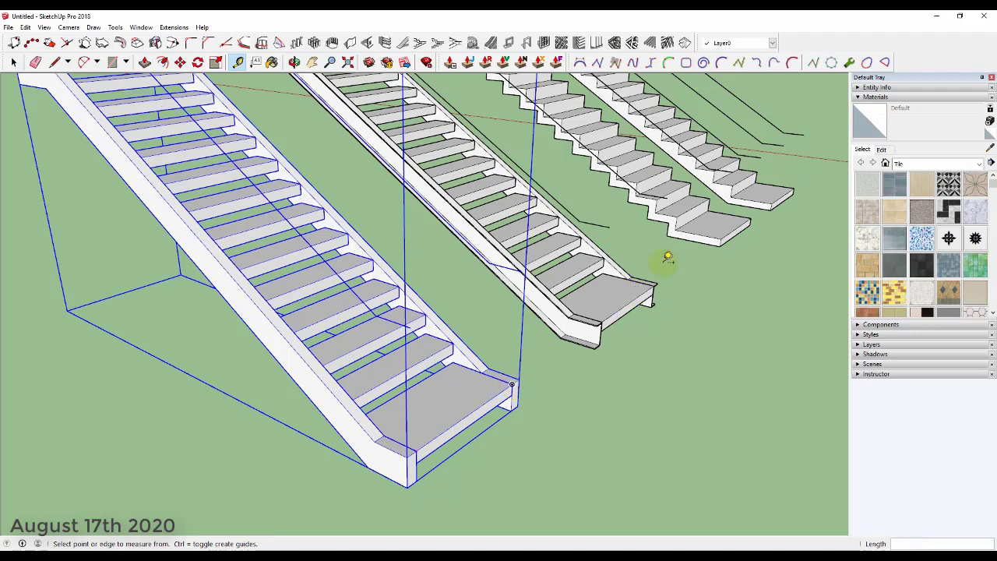
pyautogui.moveTo(763, 250); pyautogui.dragTo(555, 276, button='middle')
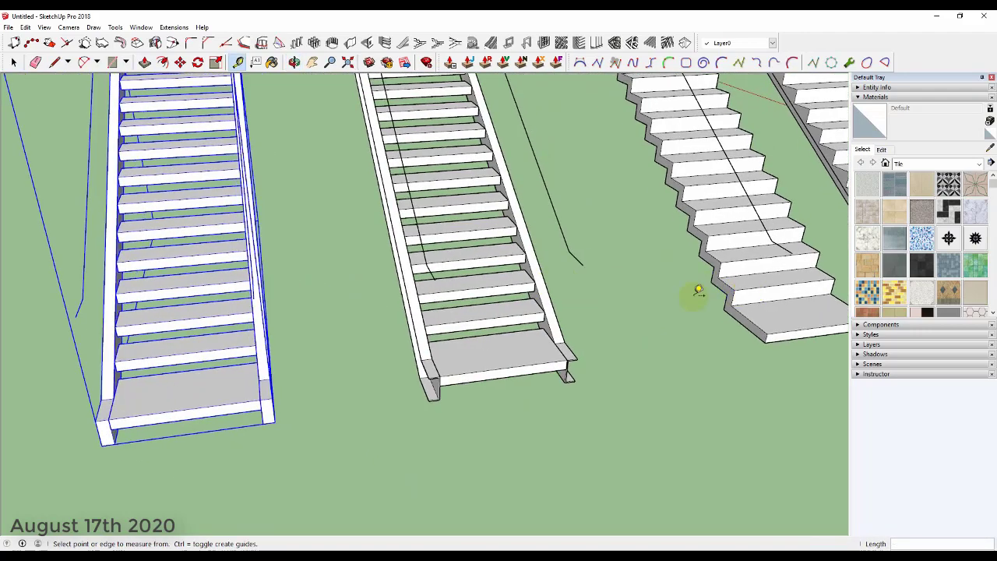
pyautogui.moveTo(699, 291)
pyautogui.mouseDown(button='middle')
pyautogui.moveTo(352, 307)
pyautogui.moveTo(473, 372)
pyautogui.moveTo(639, 336)
pyautogui.moveTo(636, 272)
pyautogui.mouseUp(button='middle')
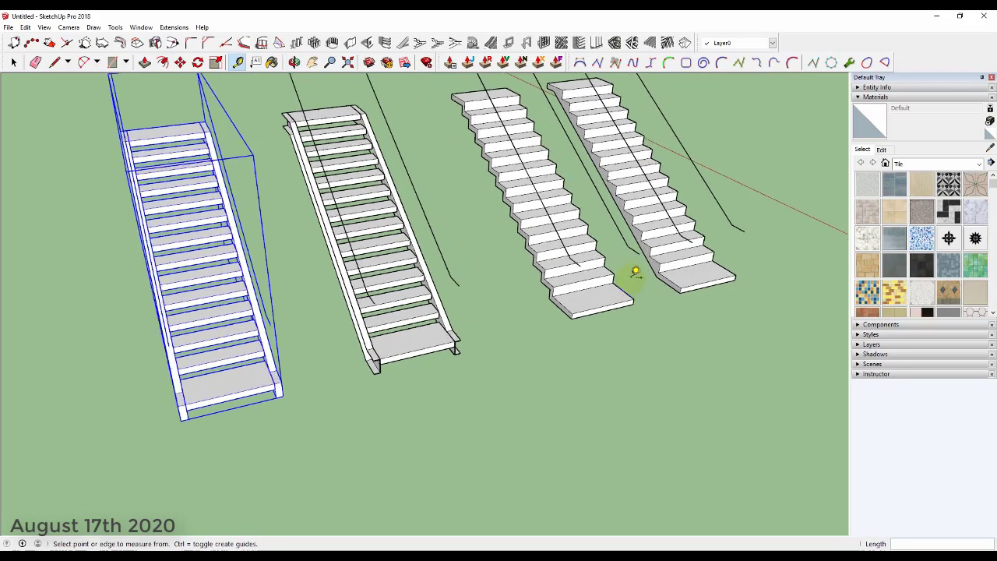
pyautogui.scroll(3, 635, 272)
pyautogui.scroll(1, 632, 285)
pyautogui.click(634, 305)
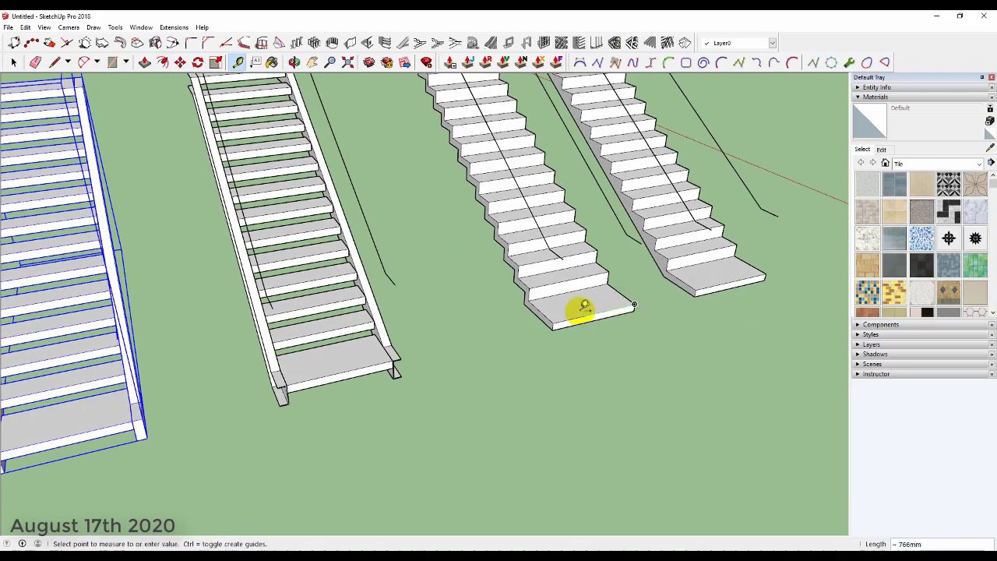
pyautogui.click(553, 322)
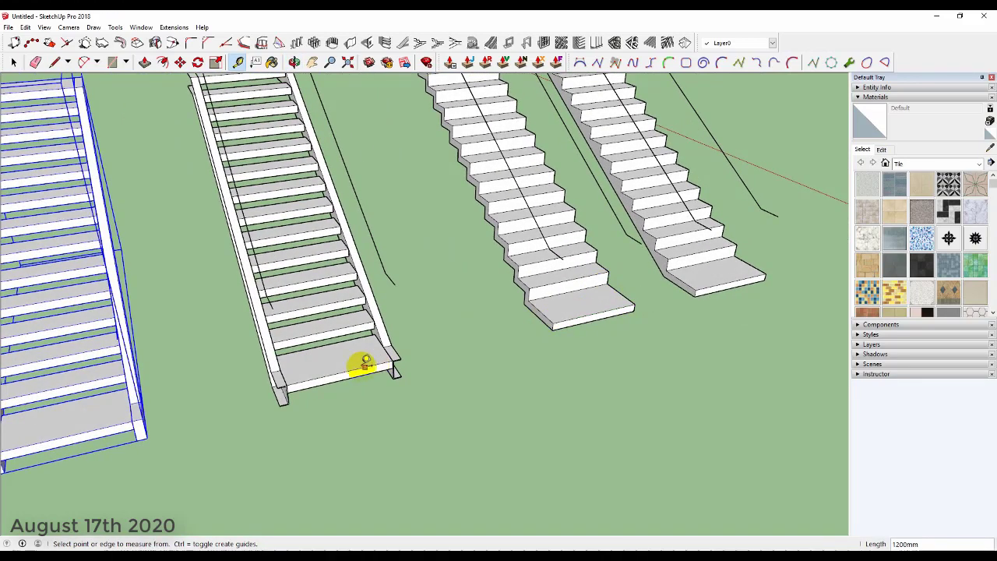
pyautogui.scroll(1, 304, 372)
pyautogui.scroll(2, 308, 374)
pyautogui.scroll(2, 310, 374)
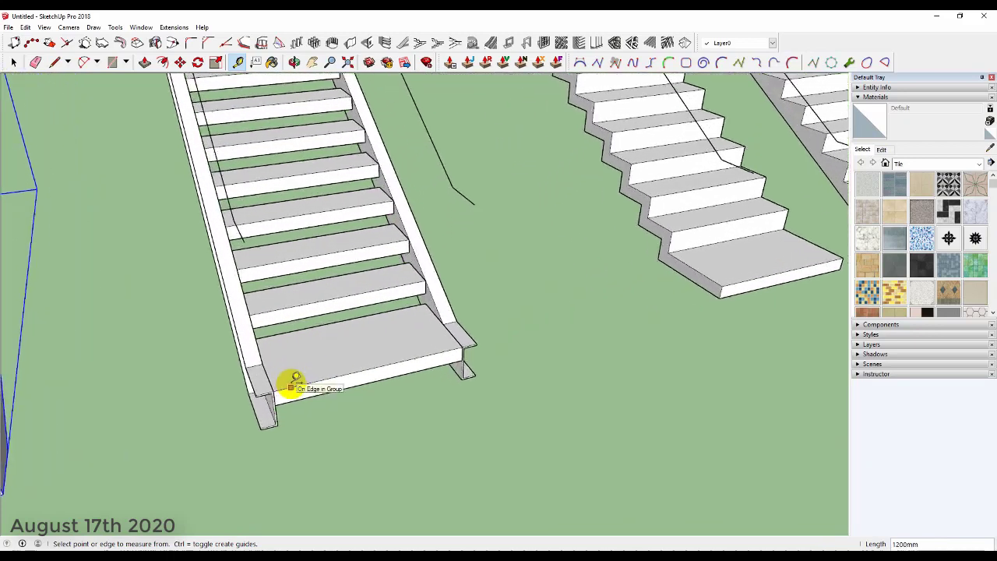
pyautogui.scroll(2, 310, 374)
pyautogui.scroll(1, 312, 374)
pyautogui.middleClick(312, 374)
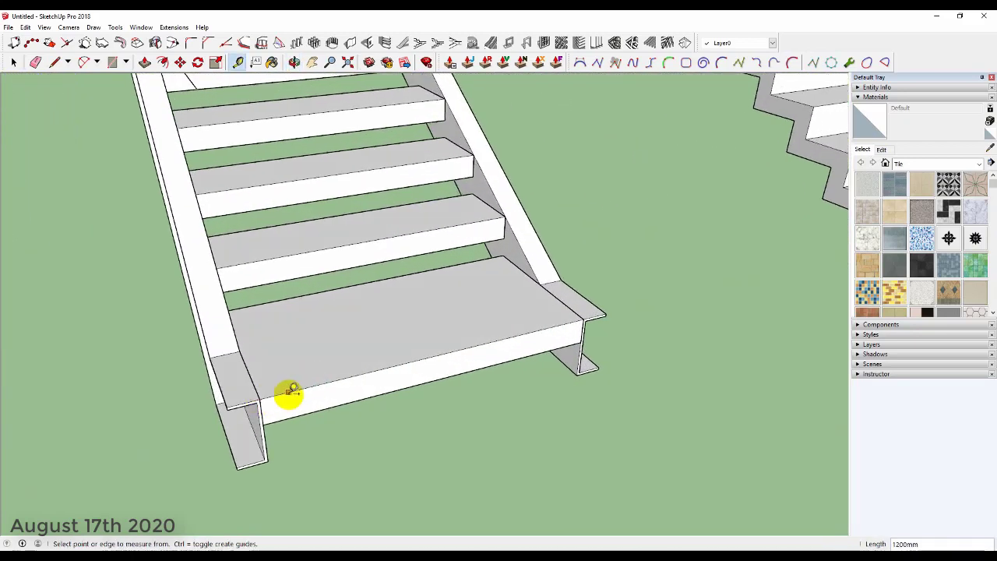
pyautogui.click(260, 399)
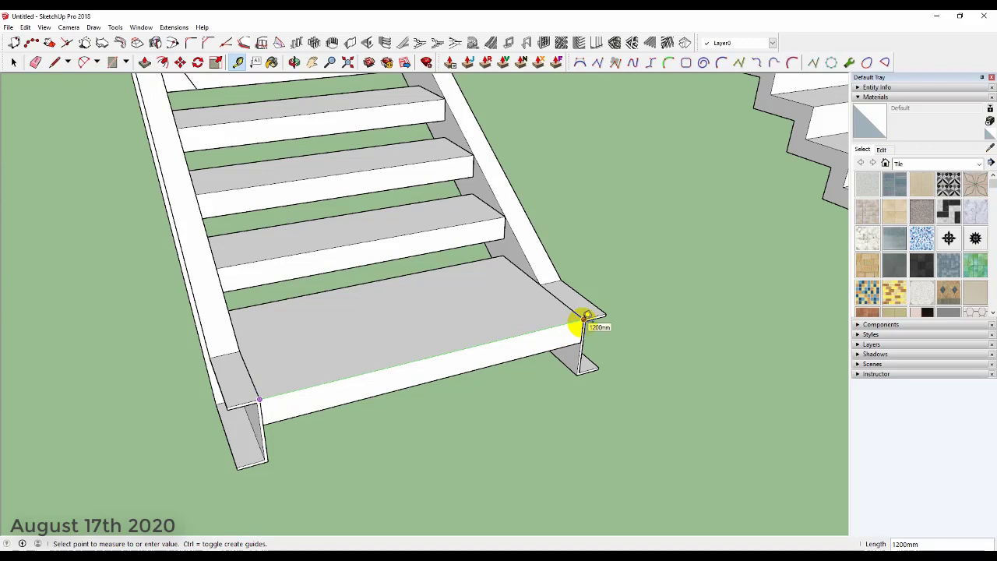
pyautogui.click(586, 317)
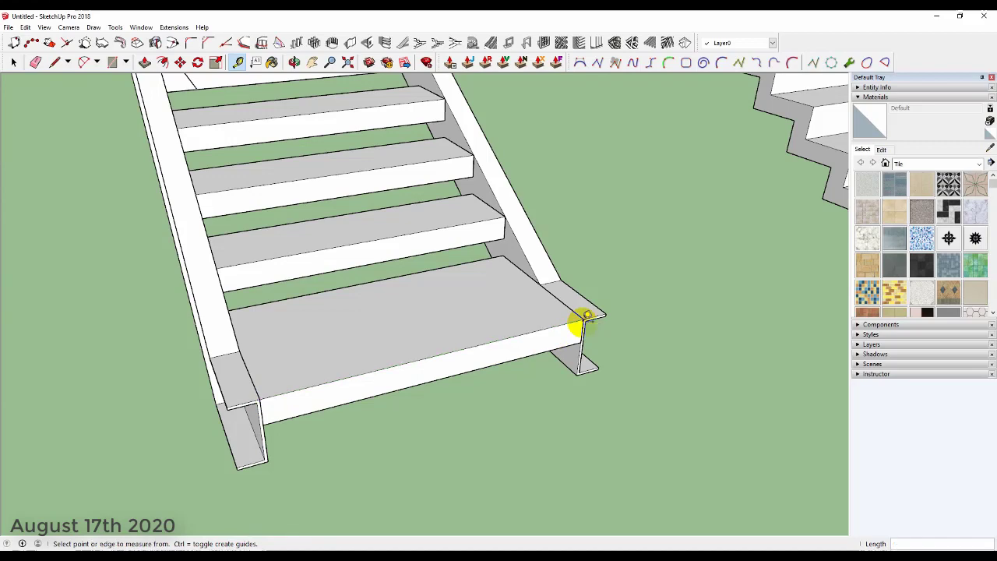
pyautogui.scroll(-2, 575, 325)
pyautogui.scroll(-2, 499, 276)
pyautogui.scroll(-3, 516, 301)
pyautogui.scroll(-3, 519, 314)
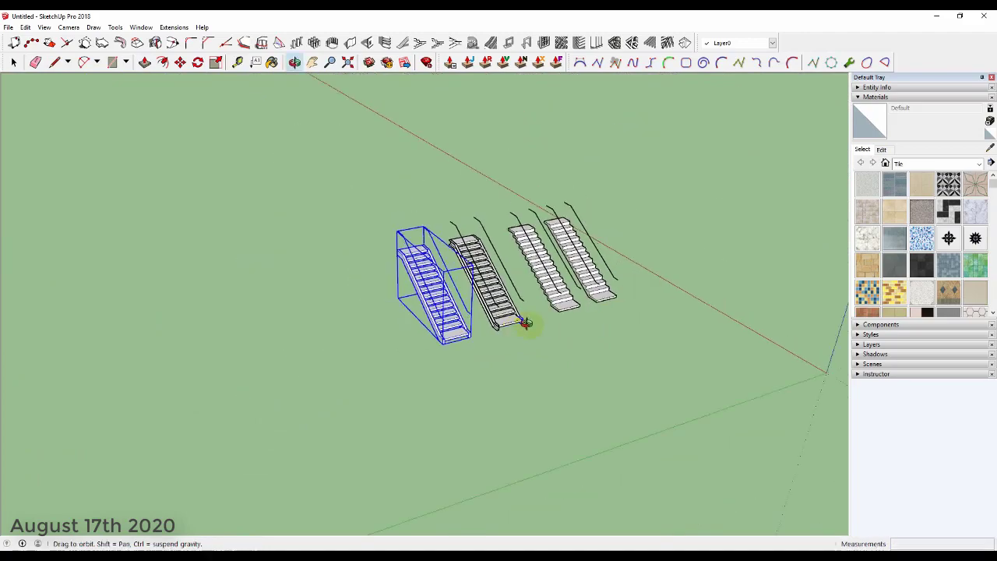
pyautogui.scroll(2, 597, 250)
pyautogui.scroll(1, 580, 246)
pyautogui.scroll(2, 584, 242)
pyautogui.scroll(2, 585, 251)
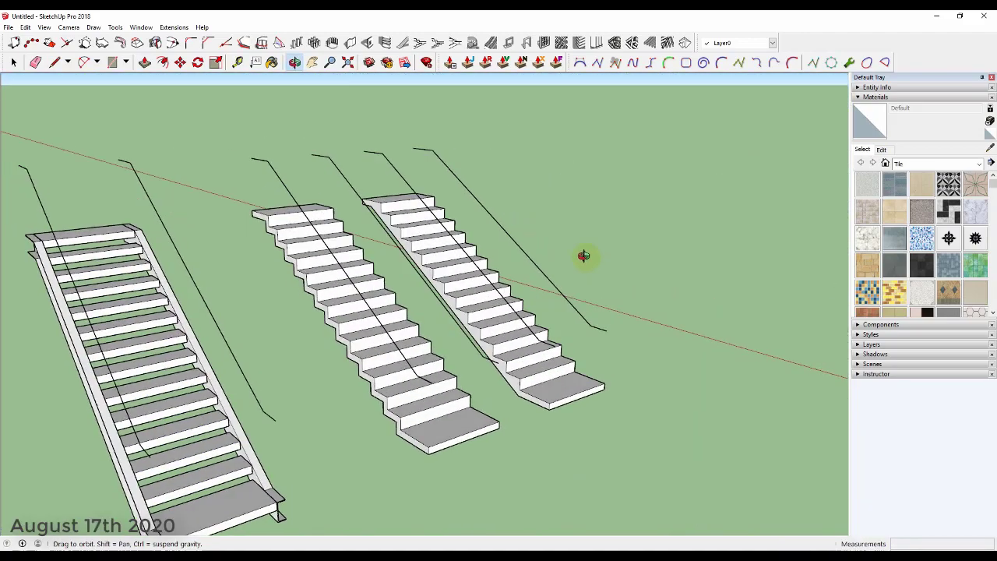
pyautogui.moveTo(601, 265)
pyautogui.mouseDown(button='middle')
pyautogui.moveTo(401, 307)
pyautogui.moveTo(399, 300)
pyautogui.mouseUp(button='middle')
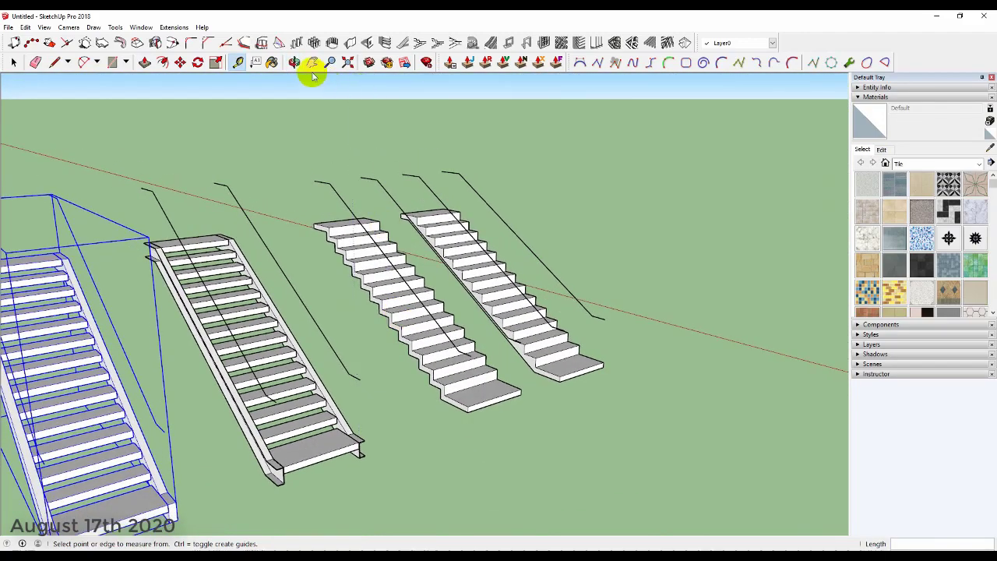
pyautogui.click(312, 63)
pyautogui.moveTo(264, 279); pyautogui.dragTo(371, 257)
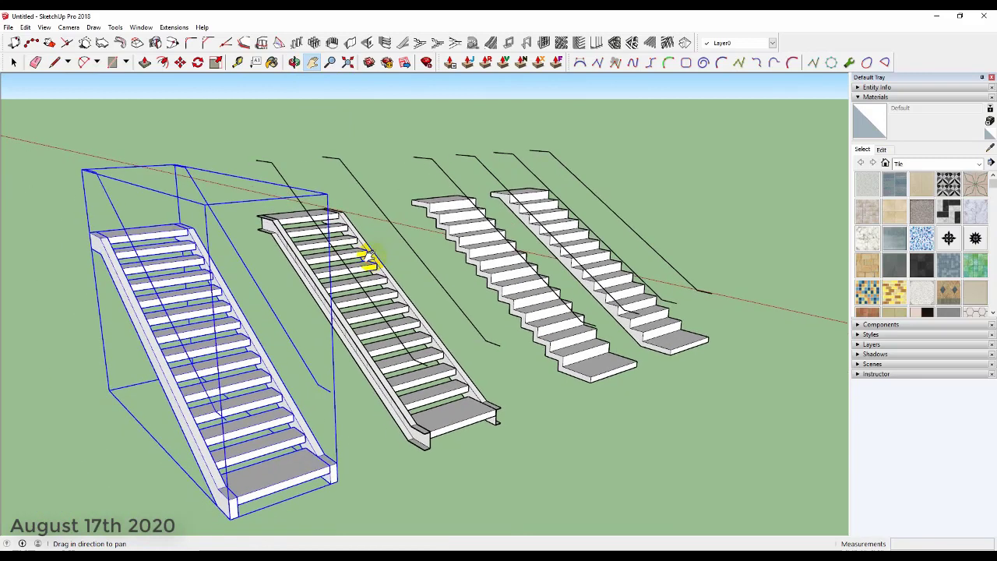
pyautogui.press('space')
pyautogui.click(643, 178)
pyautogui.click(312, 63)
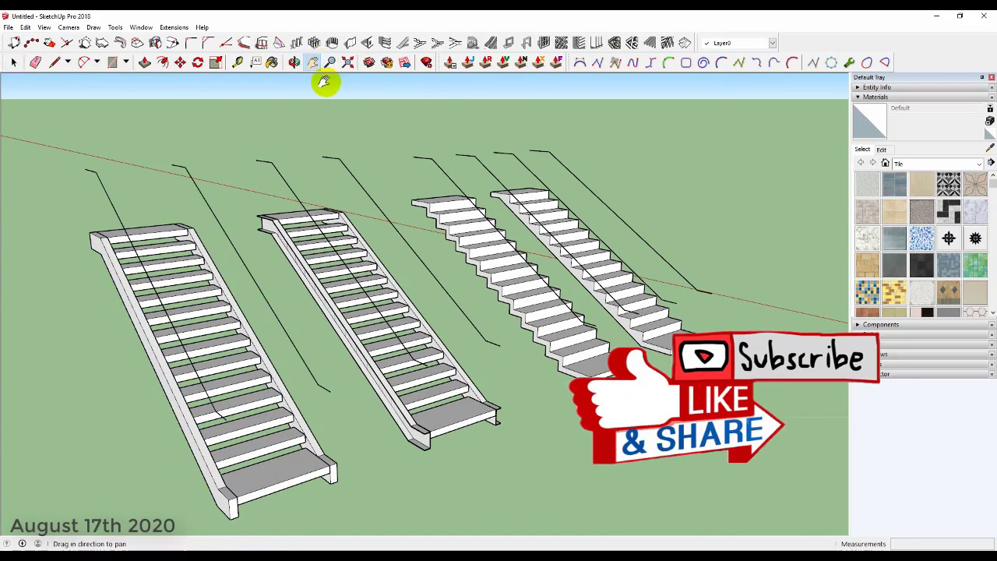
pyautogui.moveTo(349, 296); pyautogui.dragTo(400, 278)
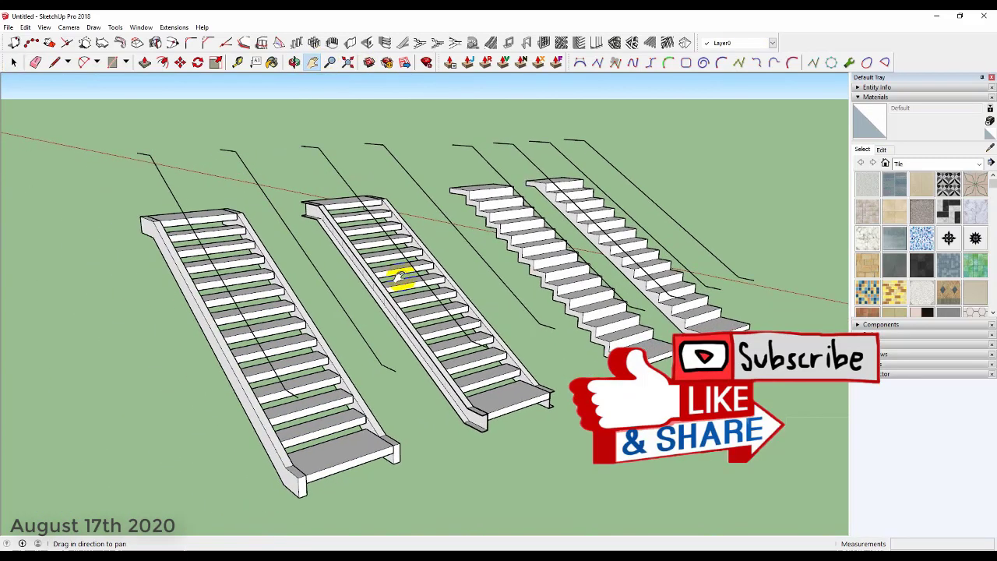
pyautogui.moveTo(399, 277)
pyautogui.mouseDown(button='middle')
pyautogui.moveTo(379, 363)
pyautogui.moveTo(311, 372)
pyautogui.mouseUp(button='middle')
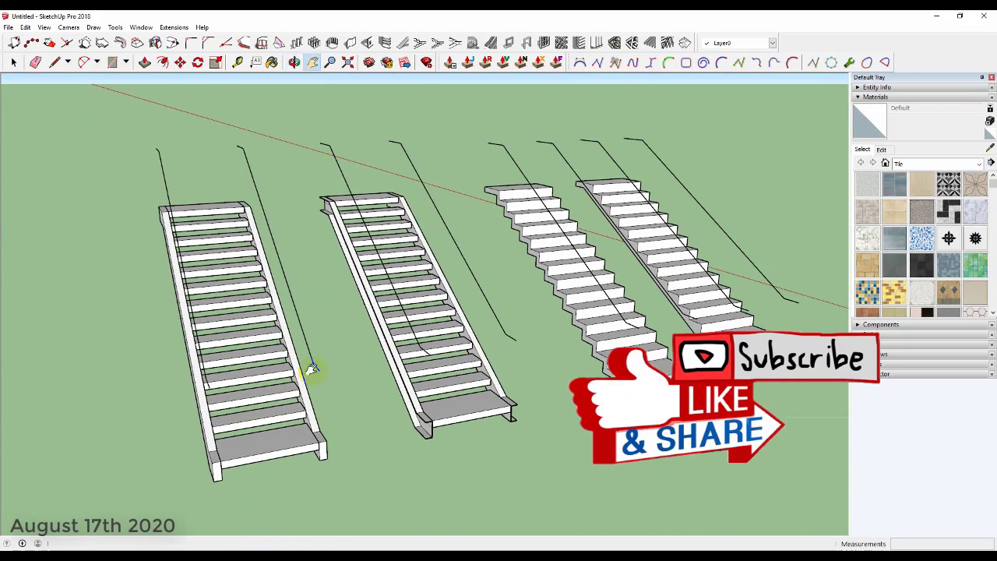